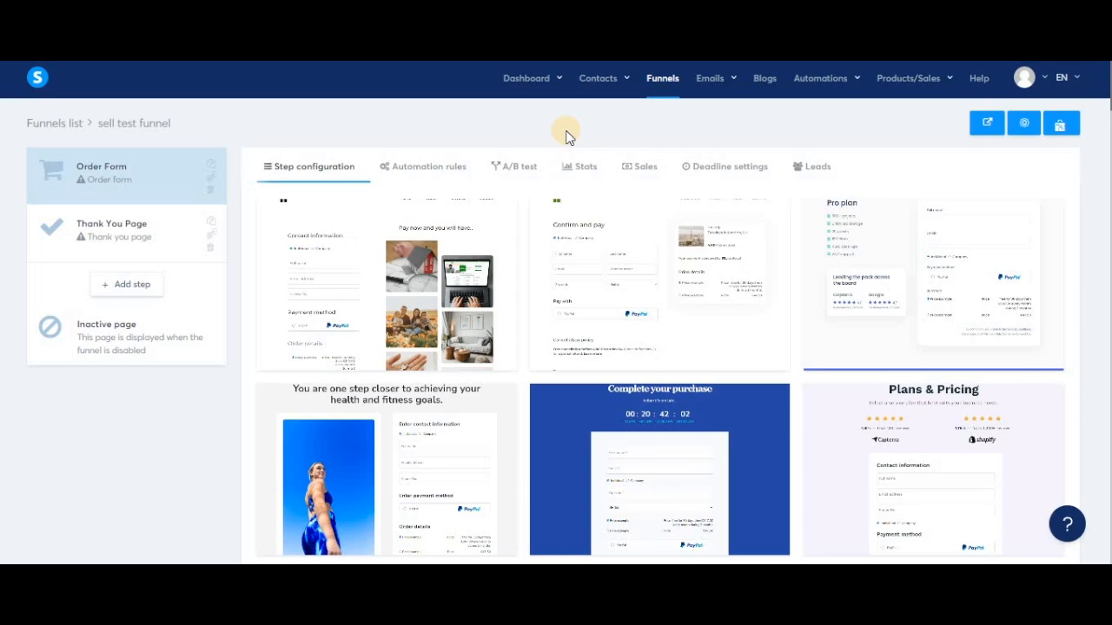
- Add a funnel step named "Sales page" with the Sales page type
left_click(123, 282)
left_click(509, 249)
type("Sa")
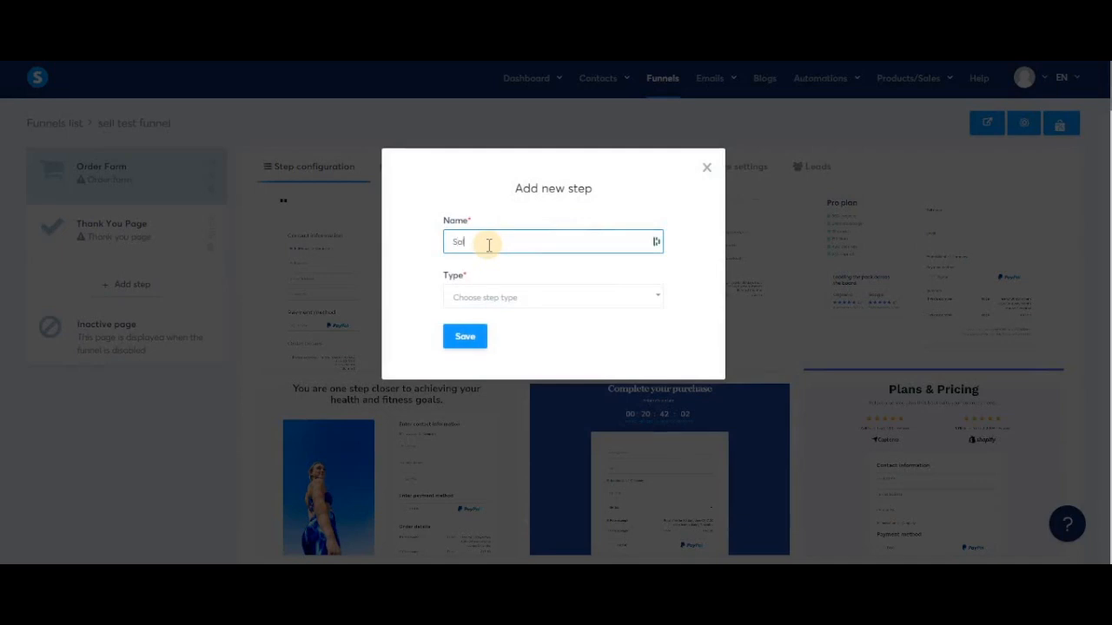
type("les page")
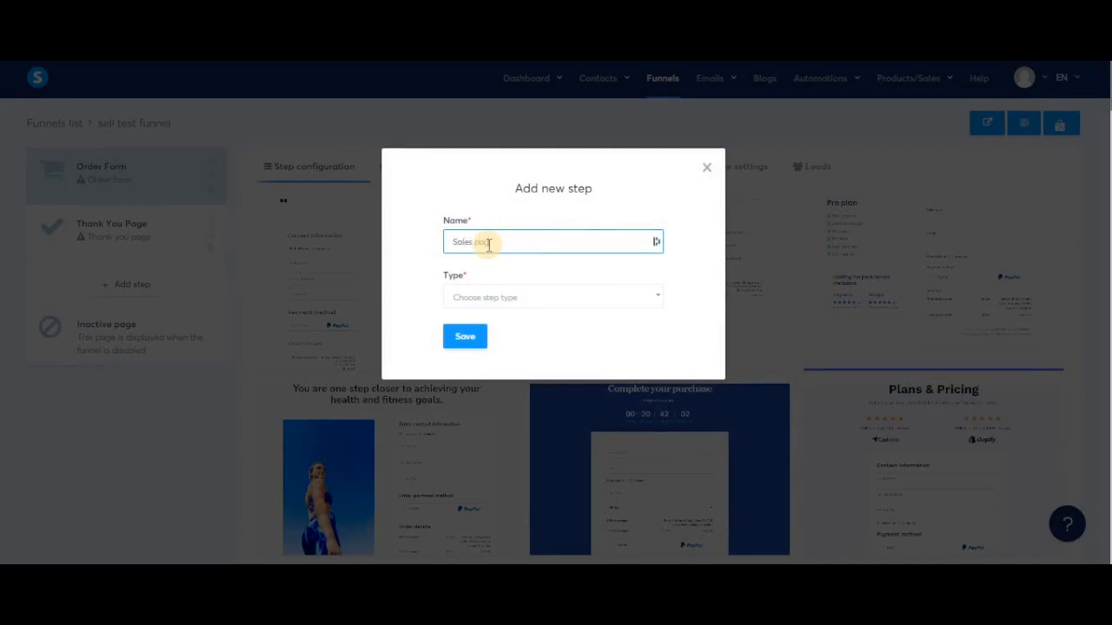
left_click(486, 299)
type("sal")
key("Return")
left_click(465, 338)
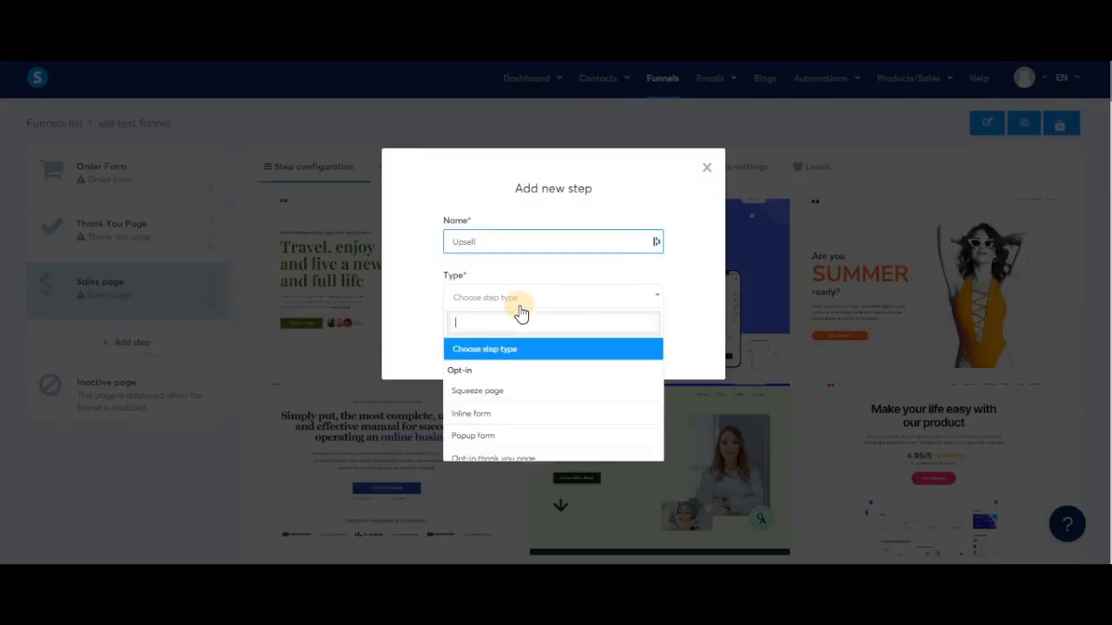
- Add an Upsell step and a Downsell step to the funnel, each with its matching type
type("ups")
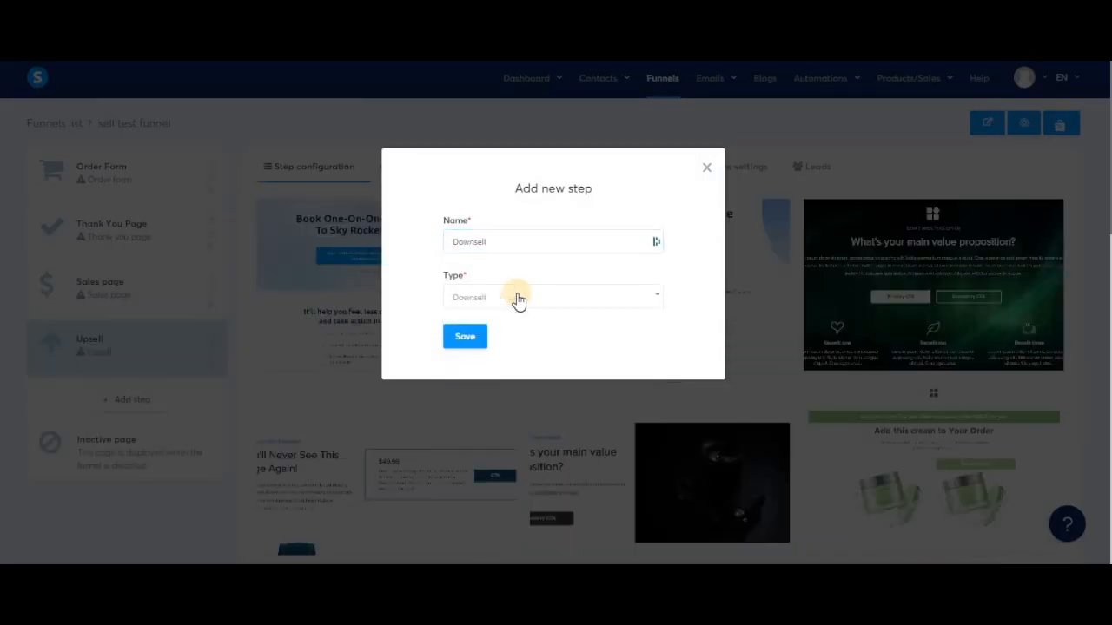
left_click(464, 338)
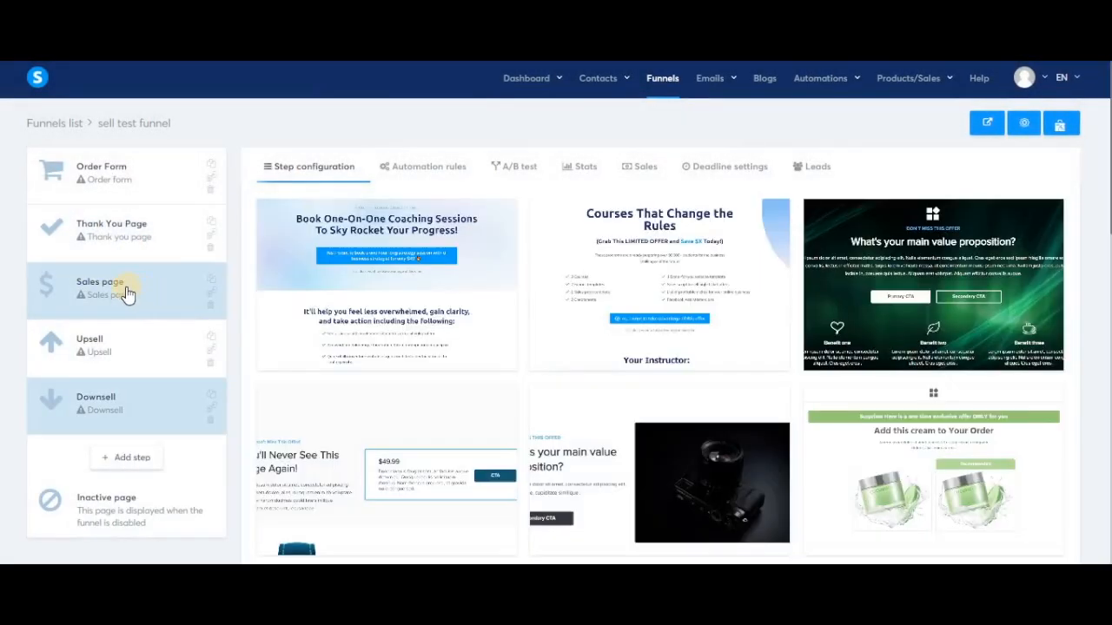
- Reorder the funnel so the Sales page comes first and the Thank You Page follows the Downsell step
left_click_drag(127, 290, 124, 176)
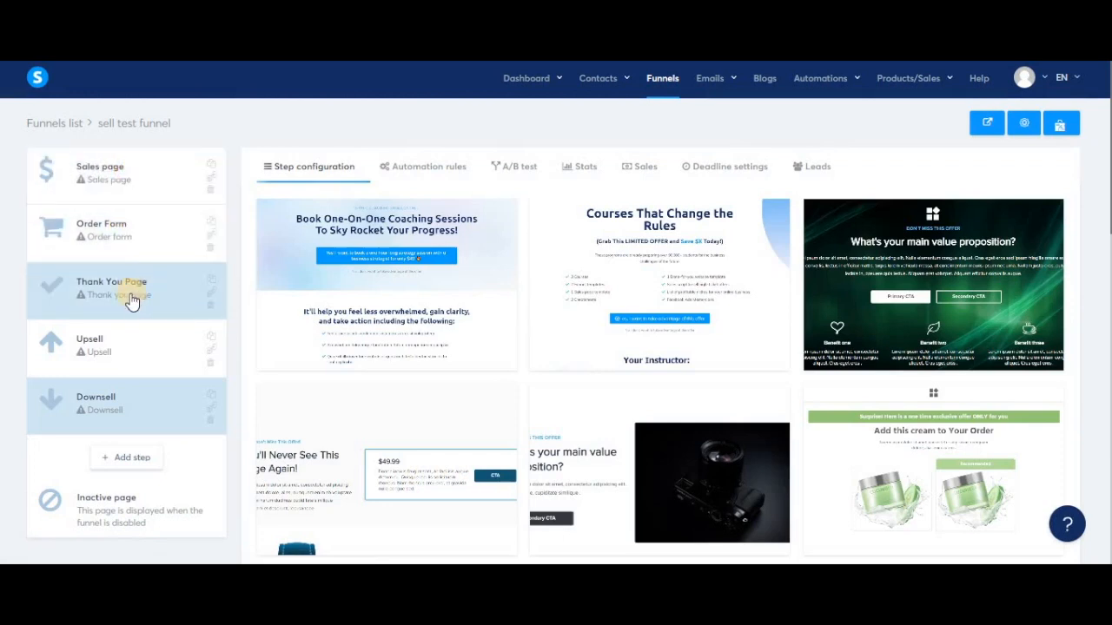
left_click_drag(130, 300, 129, 414)
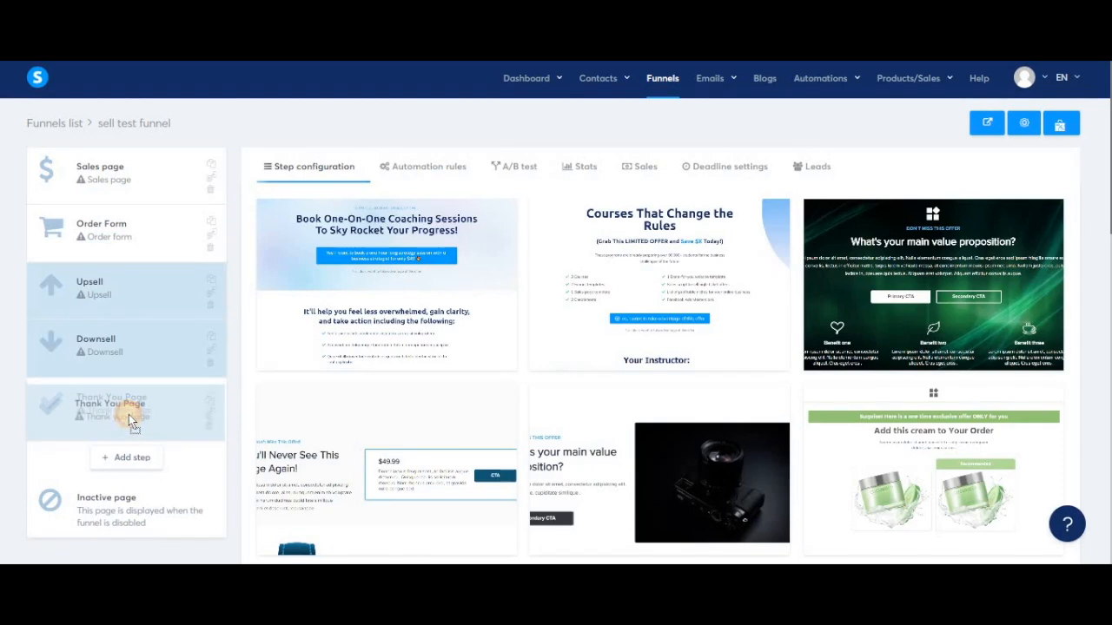
- Apply the "Travel, enjoy and live a new and full life" template to the Sales page and choose a template for the Order Form
left_click(129, 184)
left_click(347, 287)
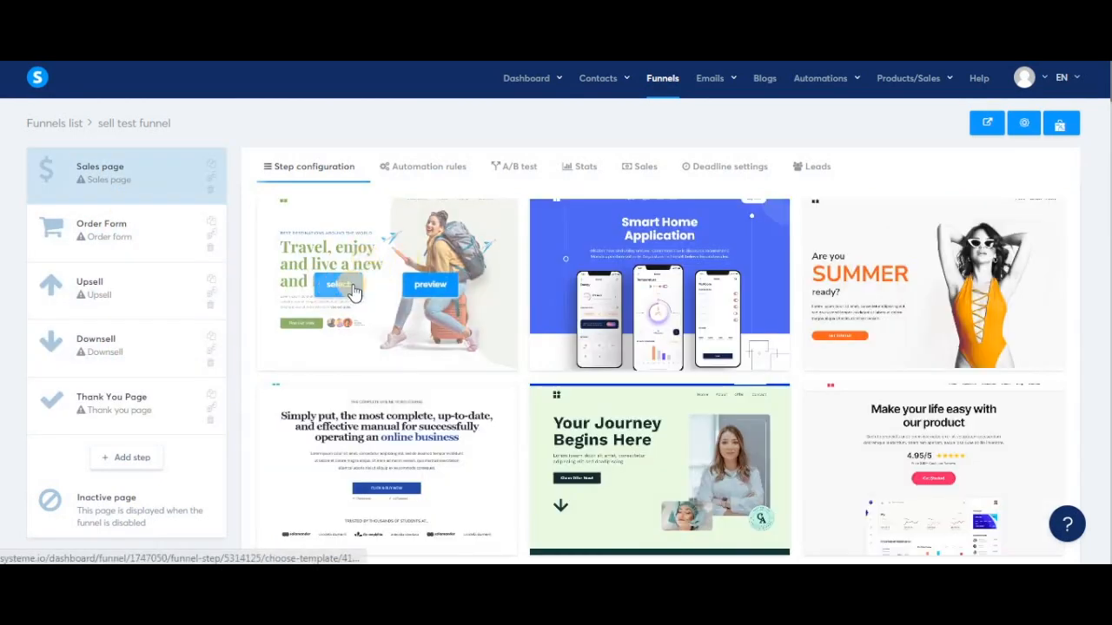
left_click(124, 235)
left_click(176, 249)
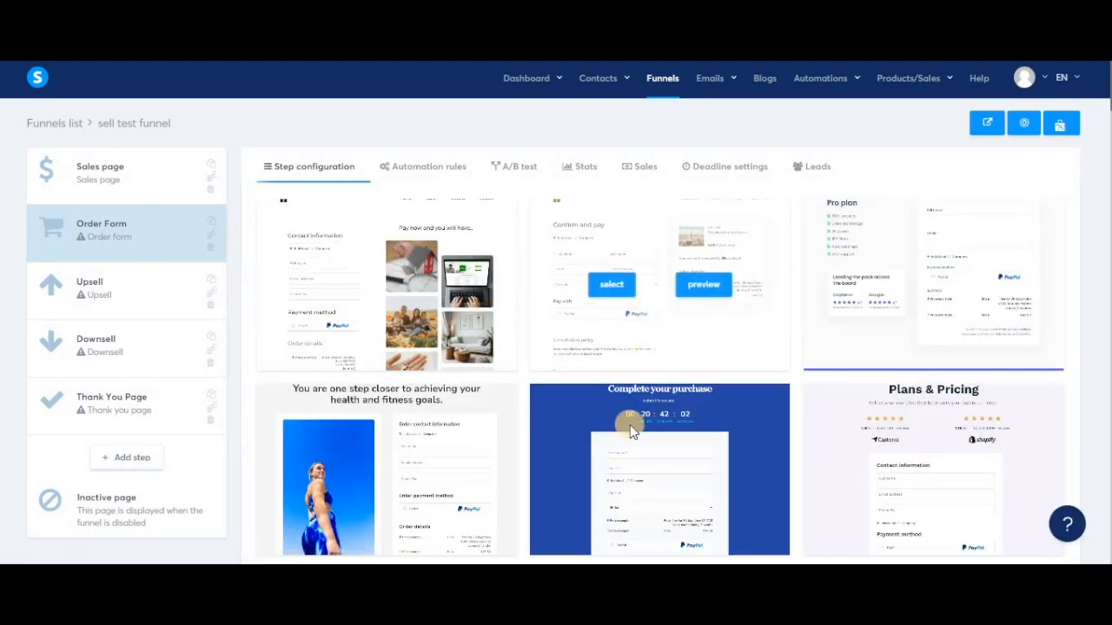
scroll(629, 425, "down", 1)
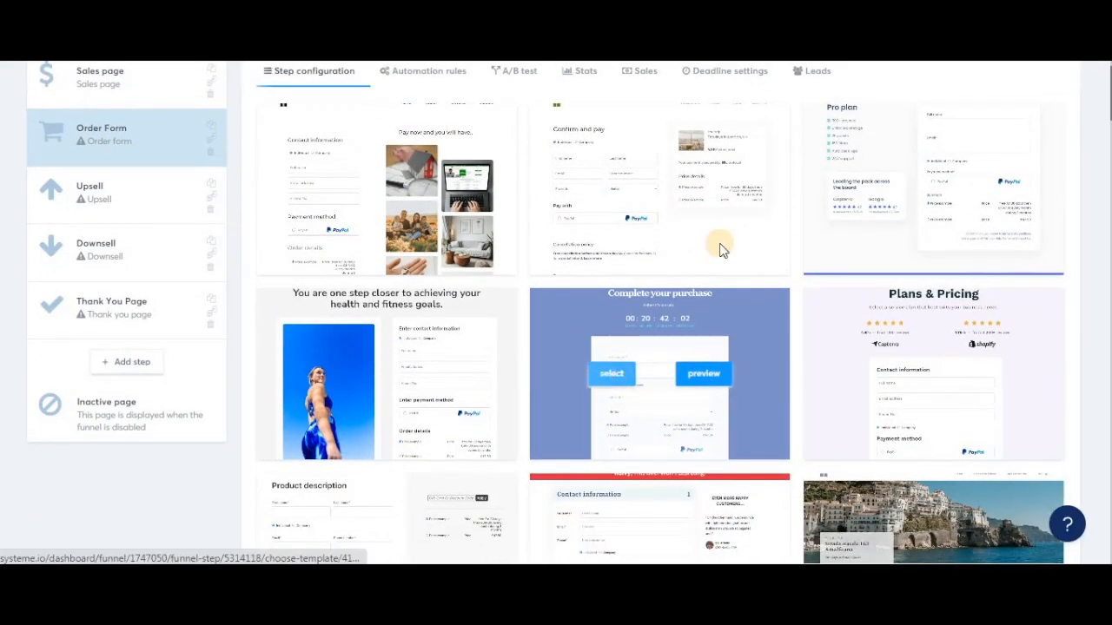
scroll(521, 261, "up", 1)
- Open the Sales page's editor and its preview, and look through the previewed page's sections
left_click(140, 172)
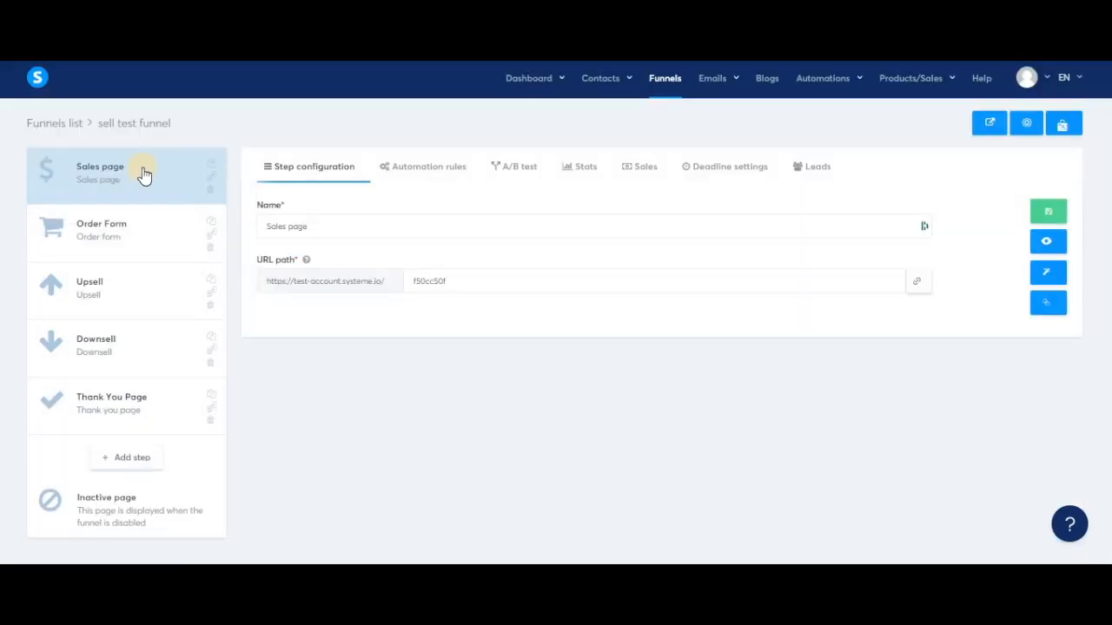
right_click(1049, 278)
left_click(1018, 288)
left_click(1060, 243)
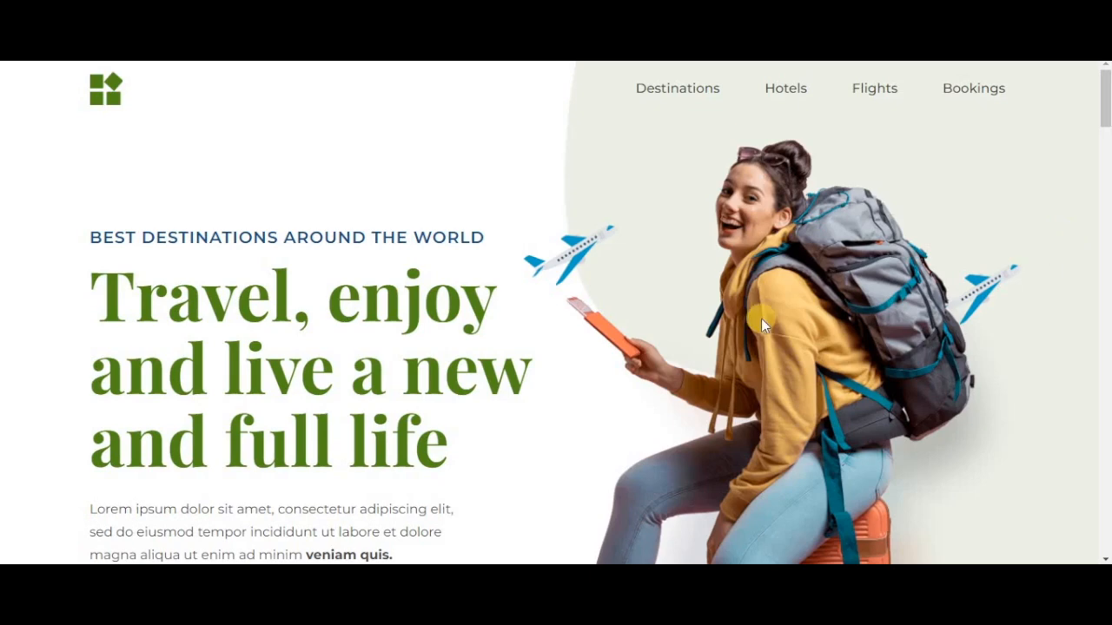
scroll(762, 322, "down", 5)
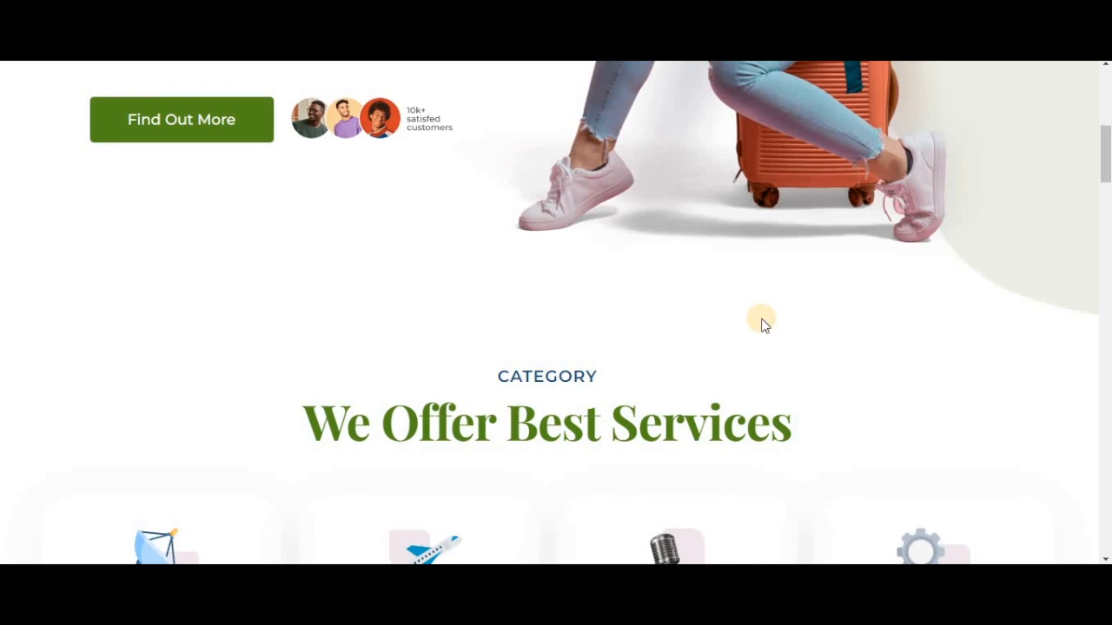
scroll(761, 323, "down", 6)
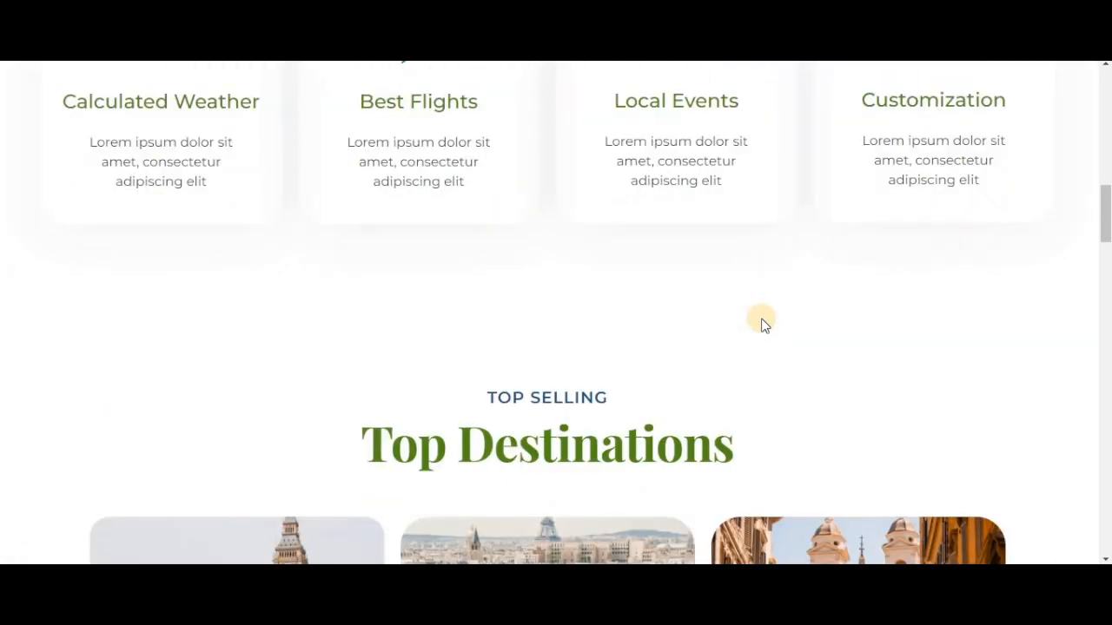
scroll(762, 323, "down", 3)
scroll(761, 323, "down", 3)
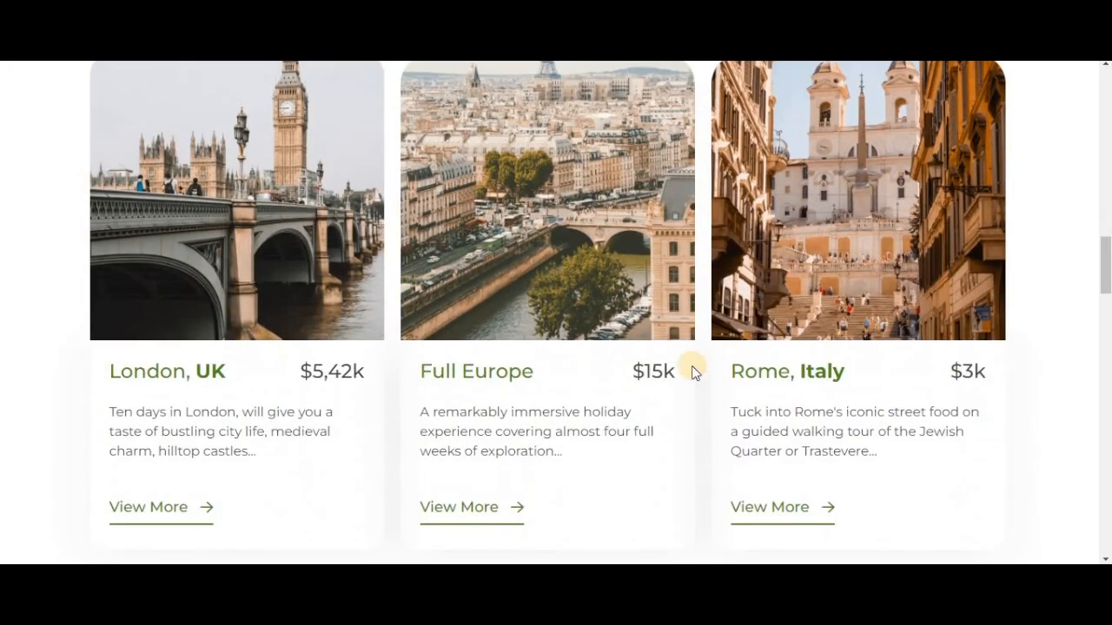
scroll(695, 371, "down", 7)
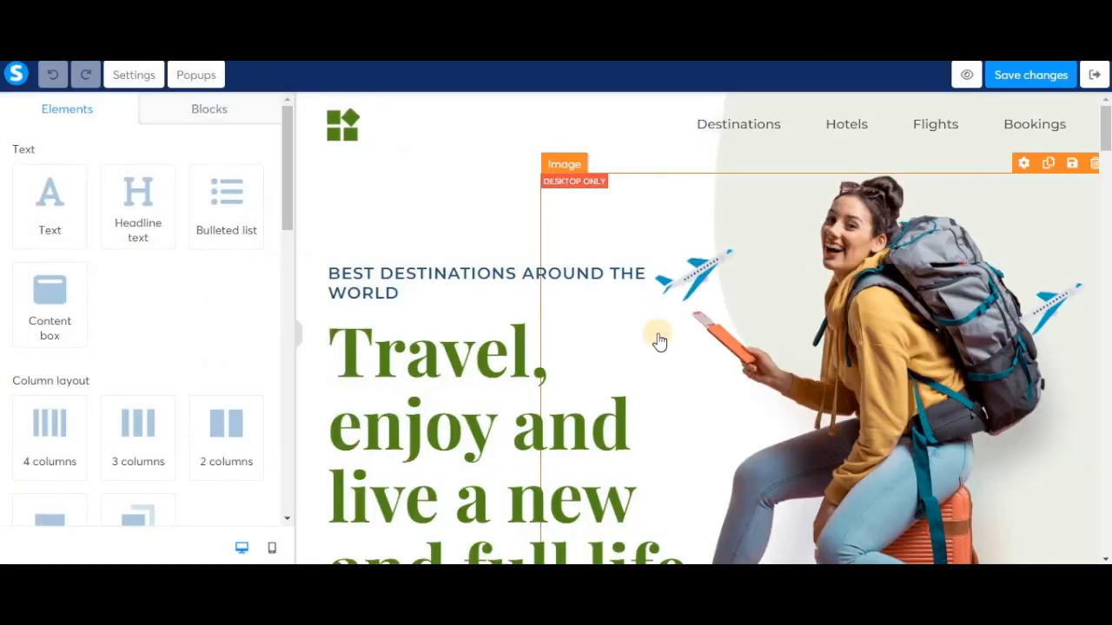
- Set the "Find Out More" button's action to Next step URL and save the sales page
scroll(660, 341, "down", 3)
left_click(406, 467)
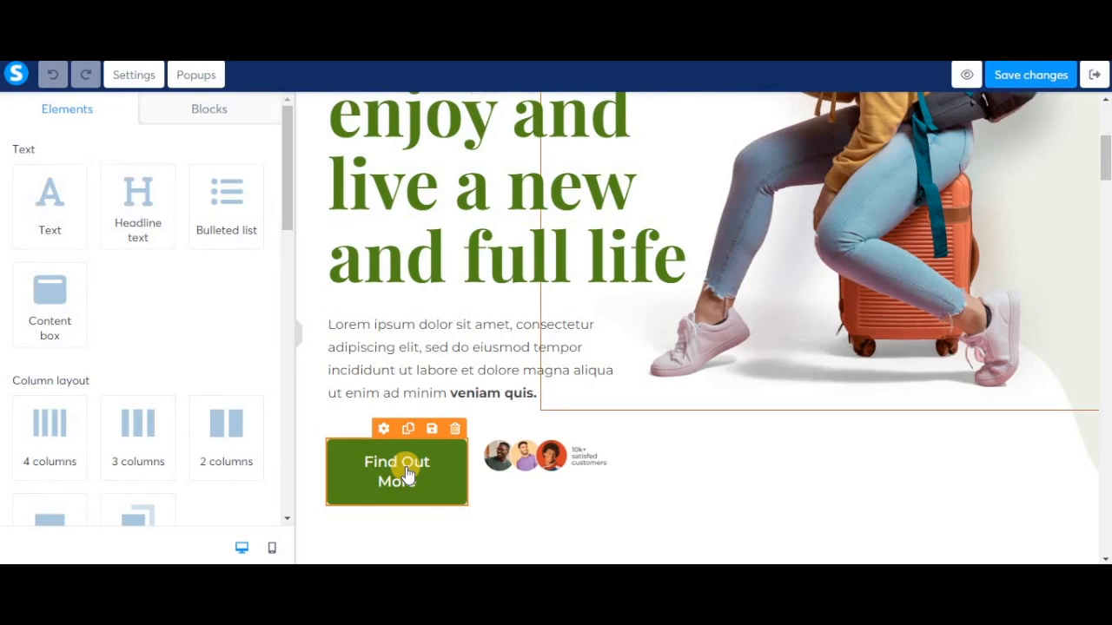
left_click(211, 183)
left_click(211, 186)
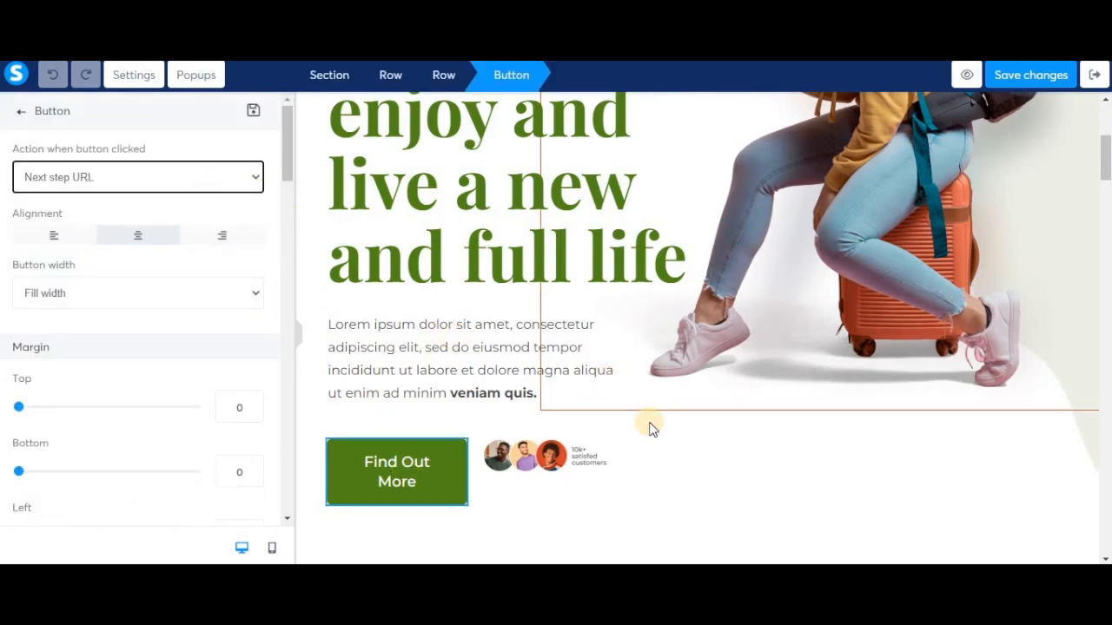
left_click(1042, 75)
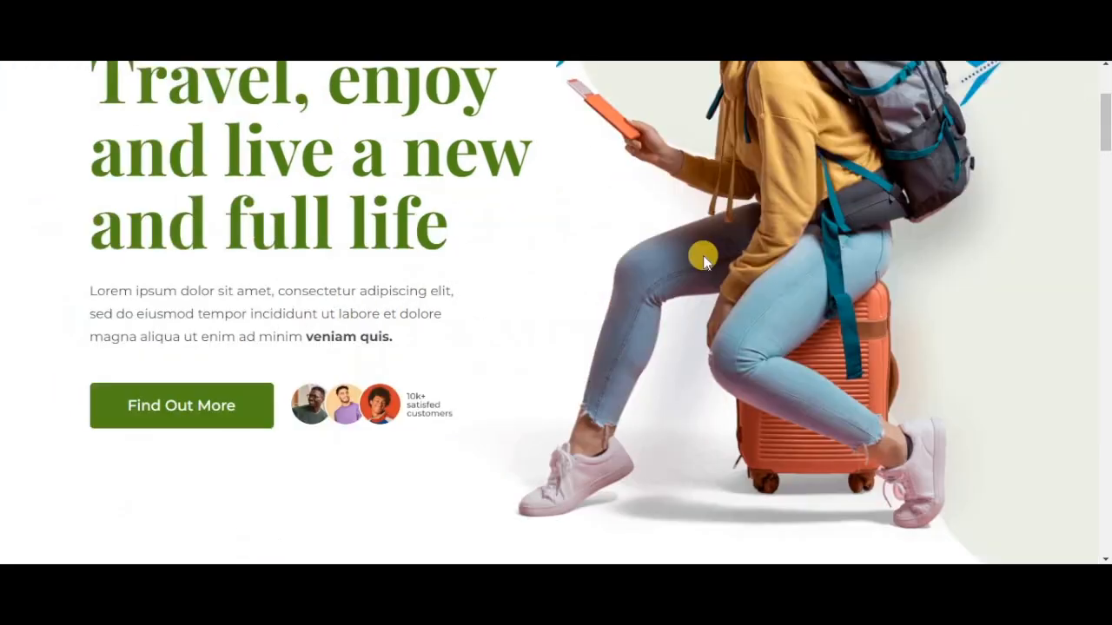
- Test the "Find Out More" button on the live sales page and open the Order Form step's configuration
scroll(702, 253, "up", 1)
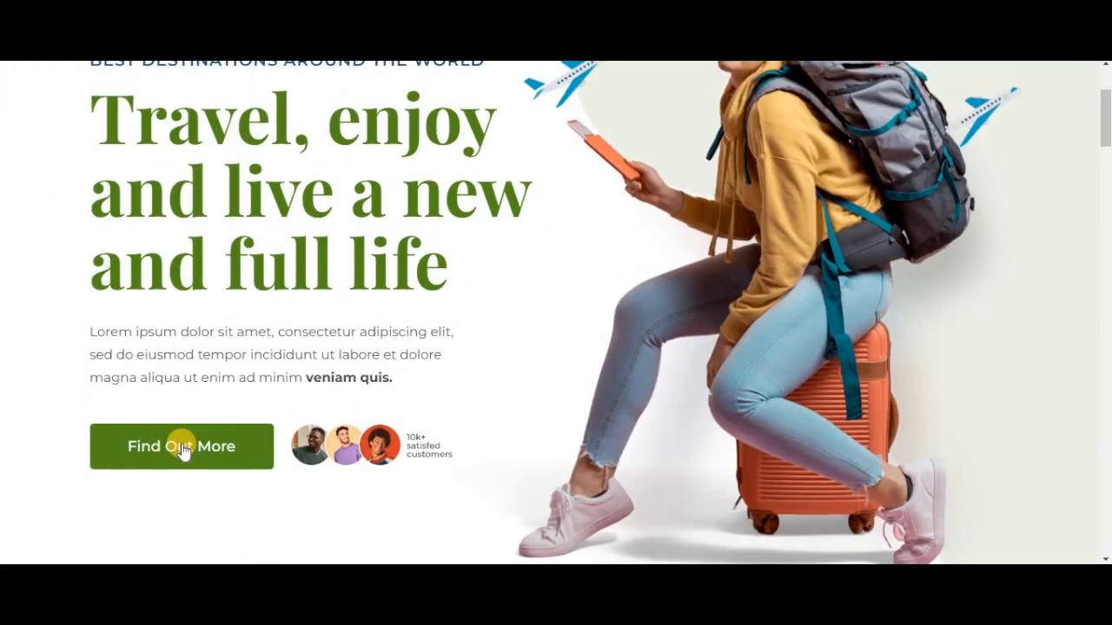
left_click(182, 450)
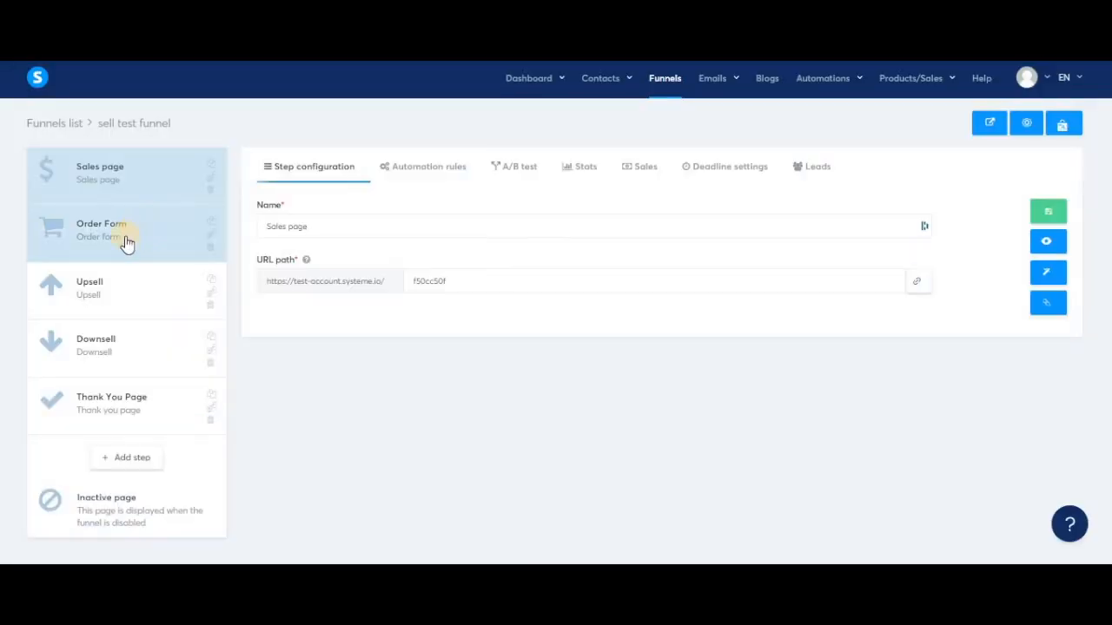
left_click(126, 243)
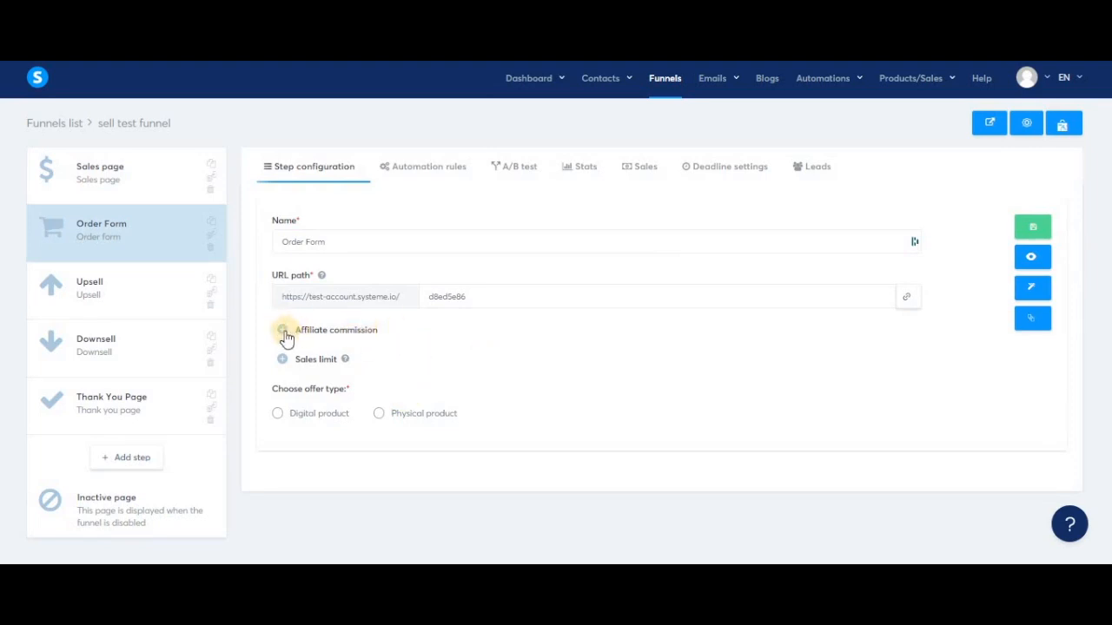
- Add a 20% affiliate commission to the order form and remove it again
left_click_drag(383, 336, 287, 343)
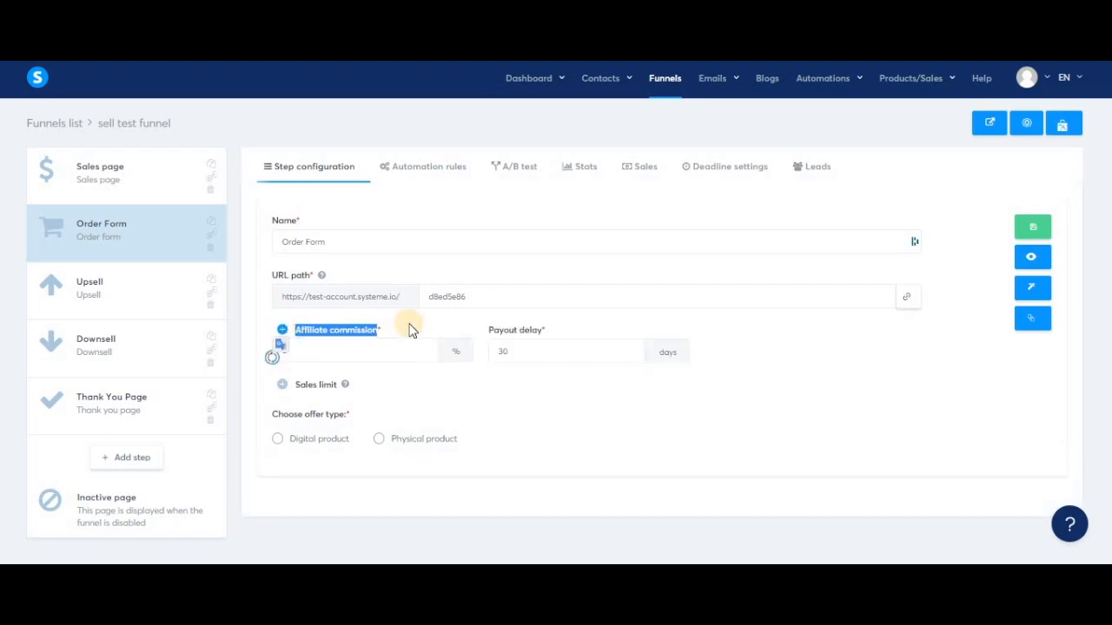
left_click(400, 323)
left_click(282, 350)
type("20")
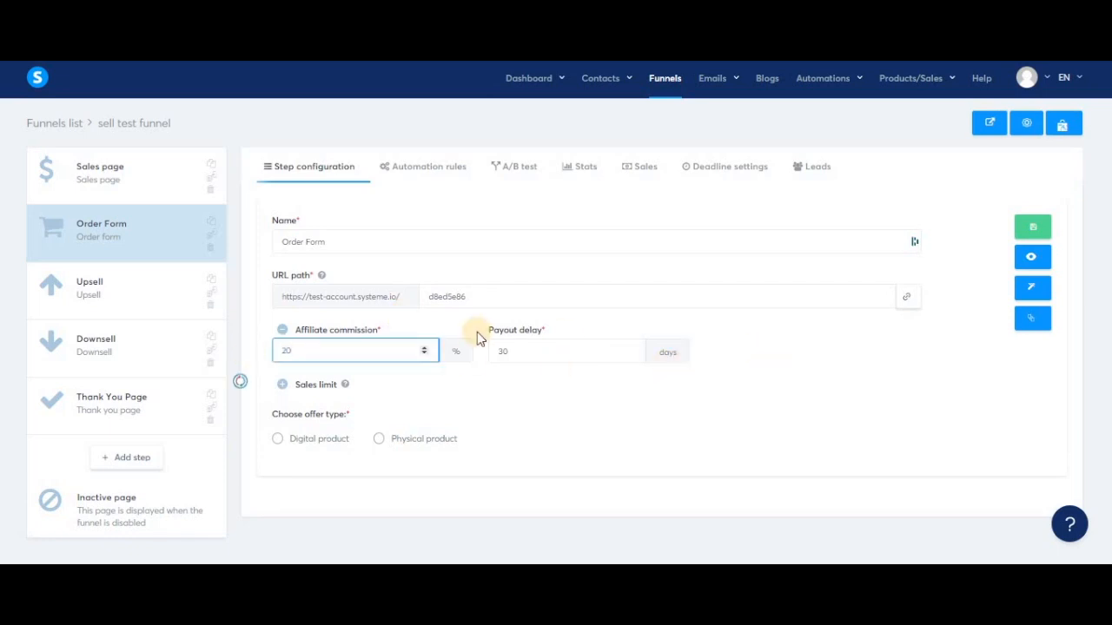
left_click_drag(330, 350, 273, 351)
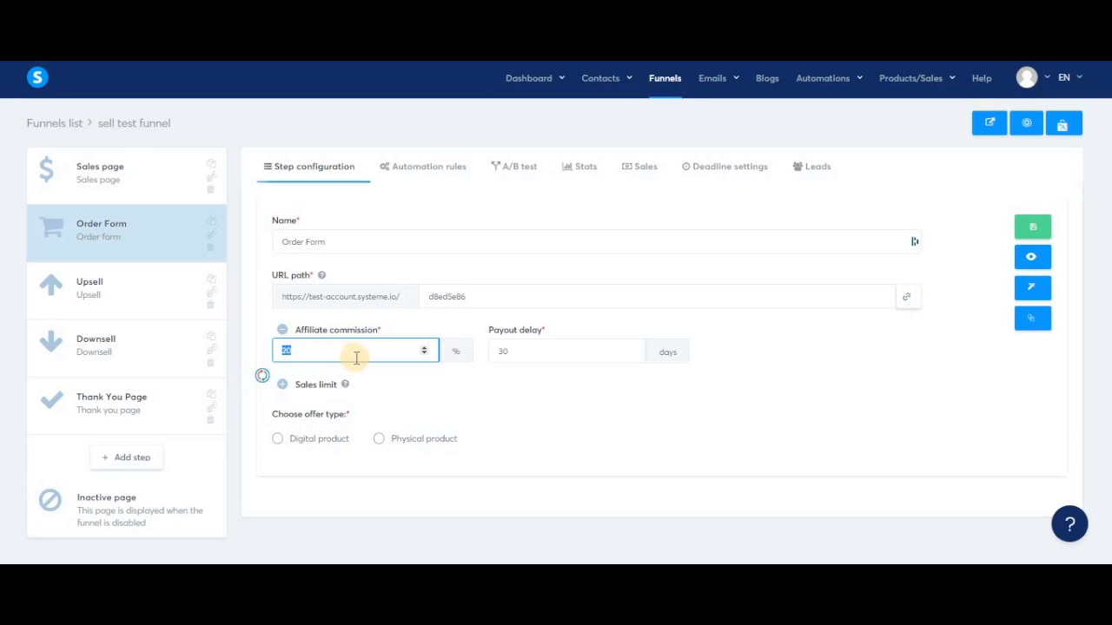
left_click(788, 345)
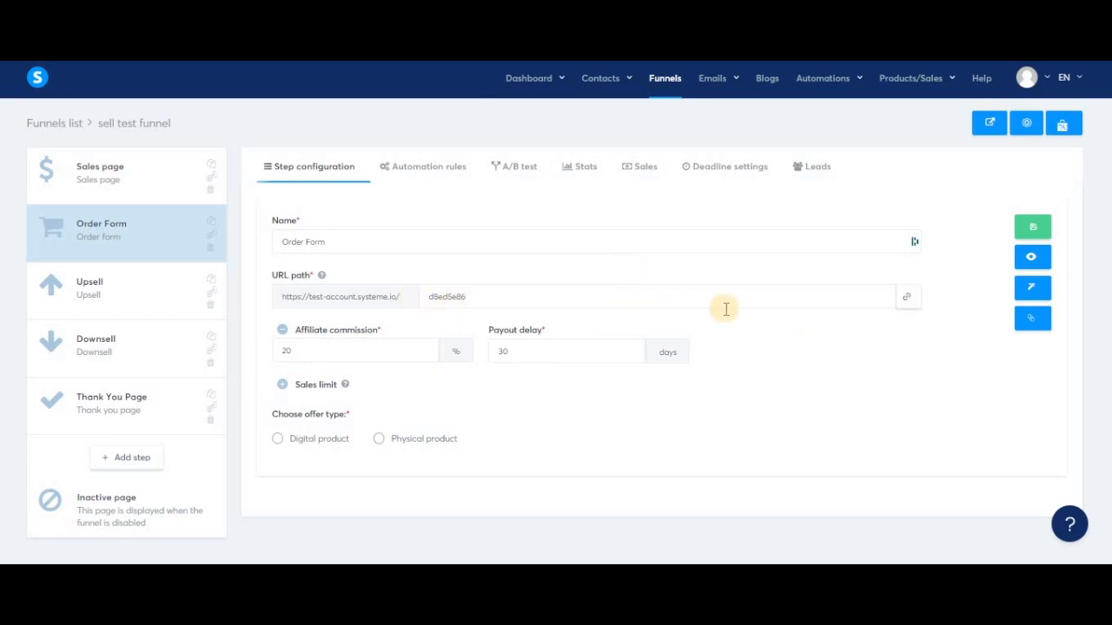
left_click(282, 330)
- Add a sales limit of 10 to the order form with the Thank You Page as the redirect step
left_click(282, 359)
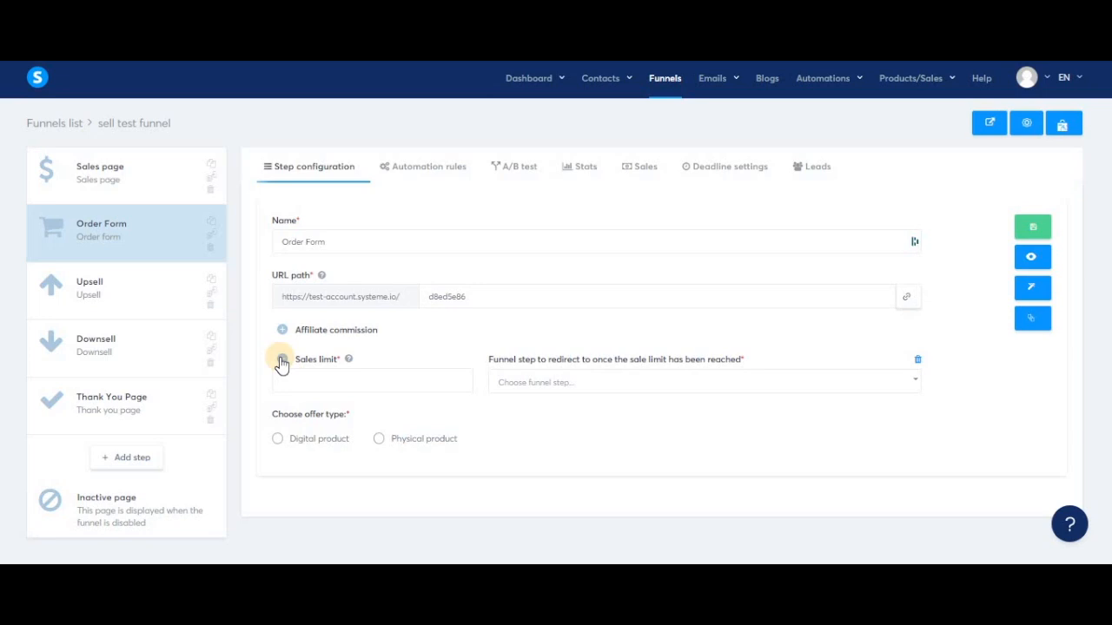
left_click(343, 375)
type("10")
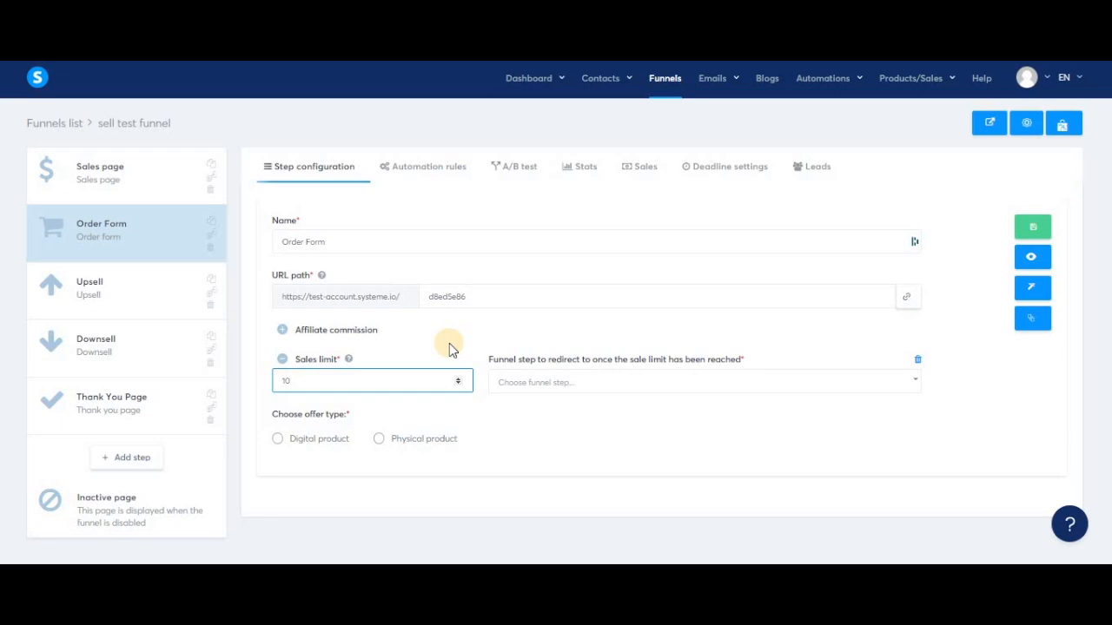
left_click(633, 384)
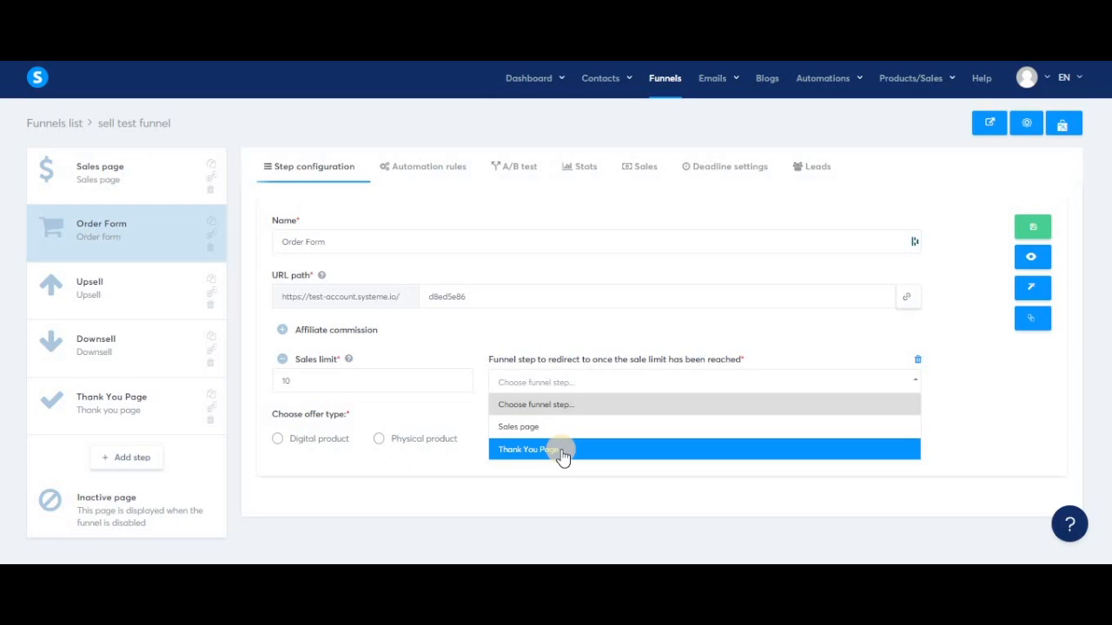
left_click(563, 450)
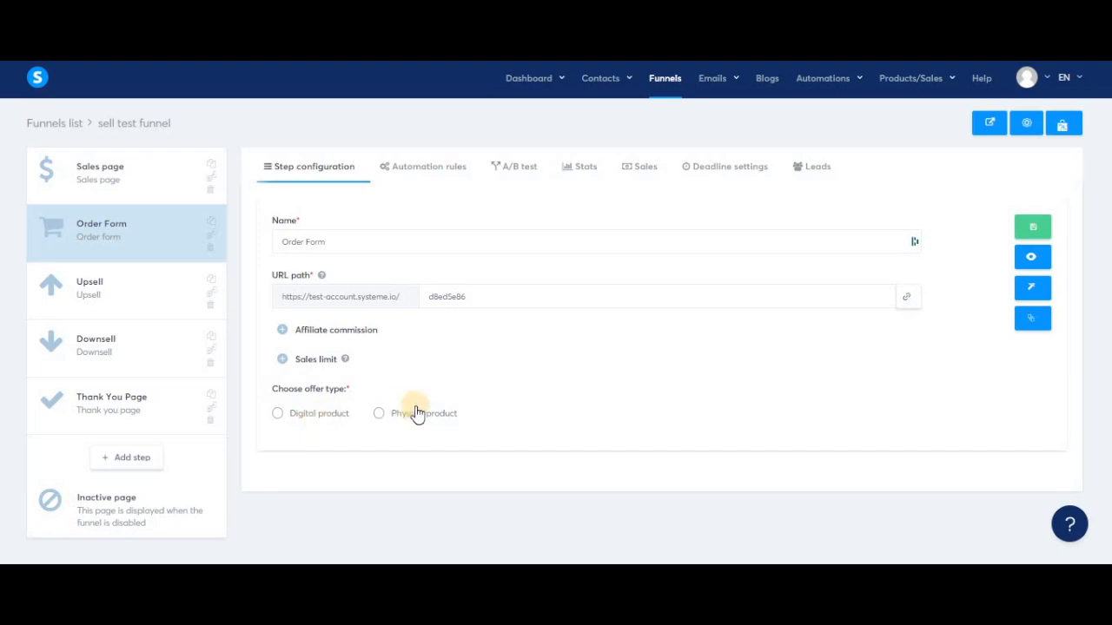
- Set the order form's offer type to Digital product and add the course named "course" as its resource
left_click(314, 414)
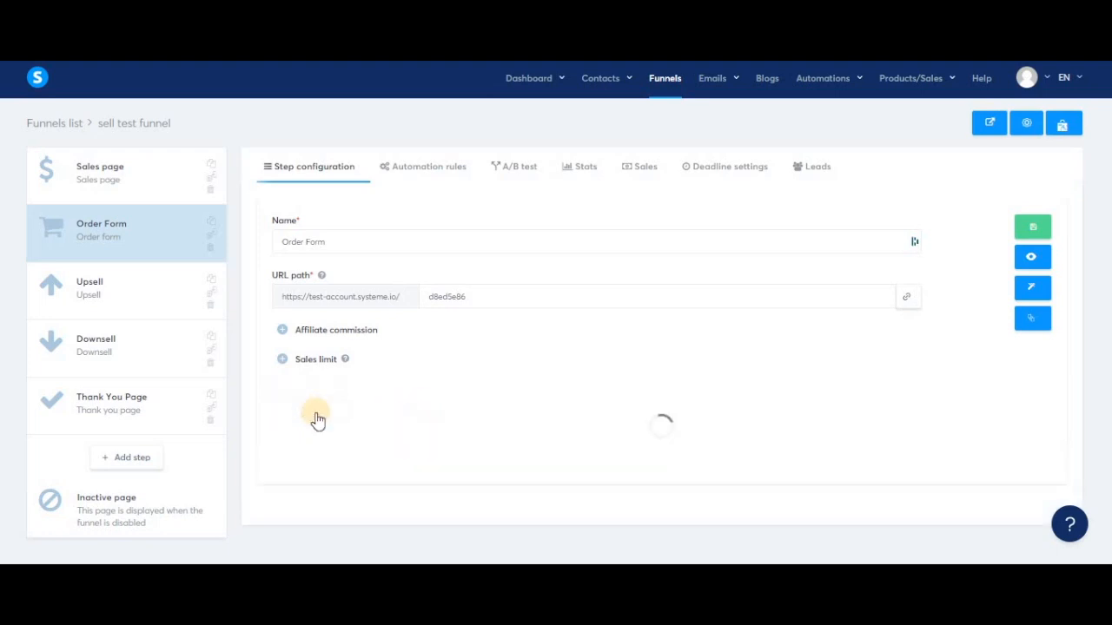
scroll(604, 377, "down", 1)
scroll(605, 379, "down", 2)
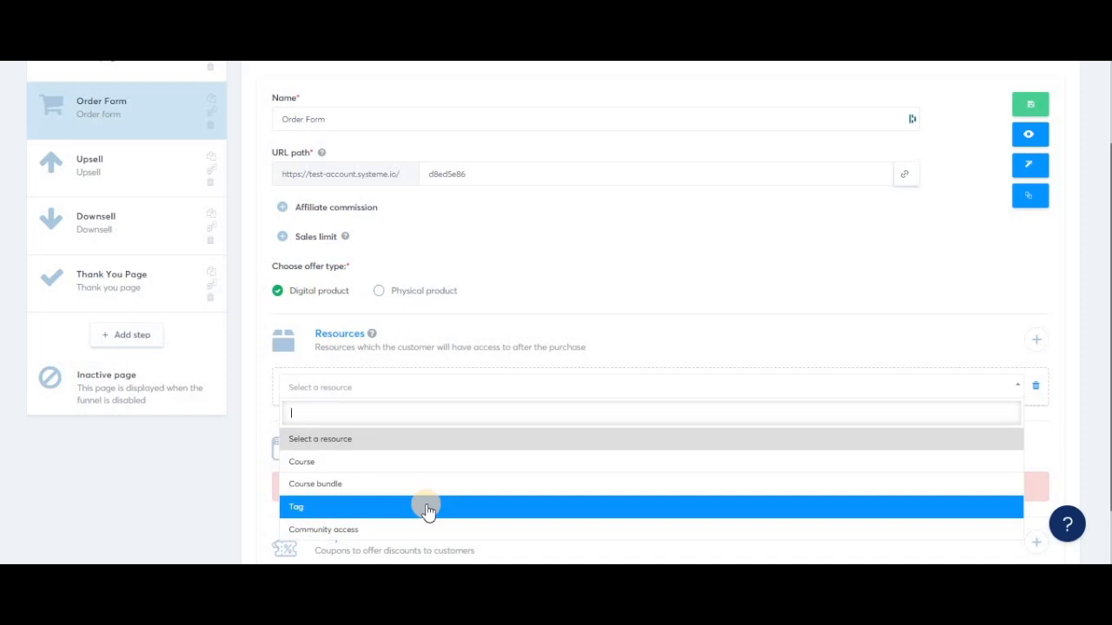
left_click(362, 460)
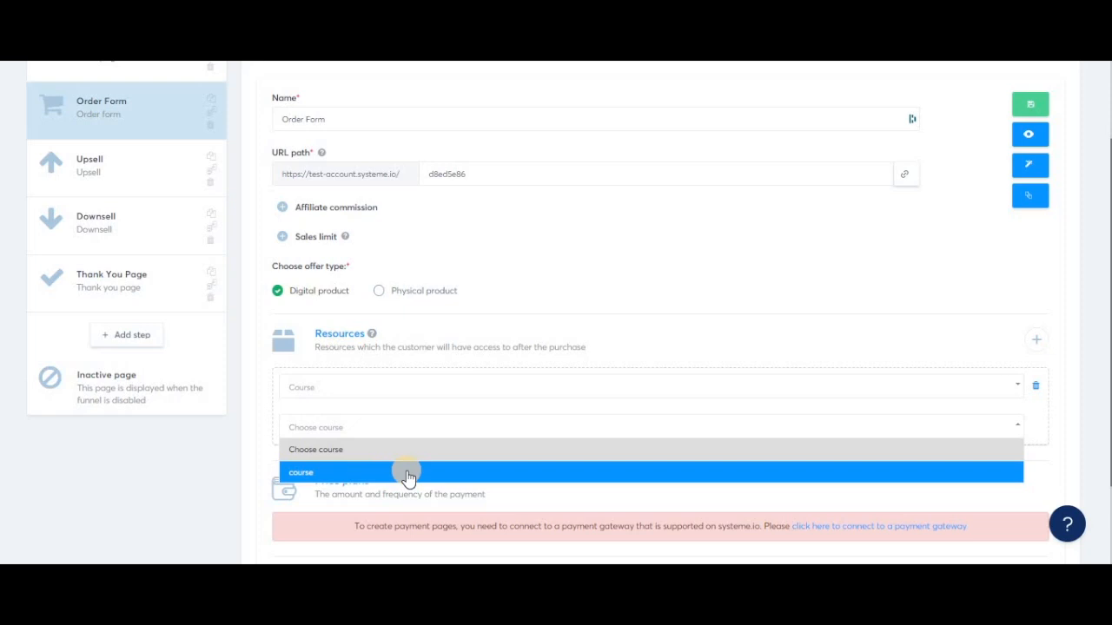
left_click(446, 468)
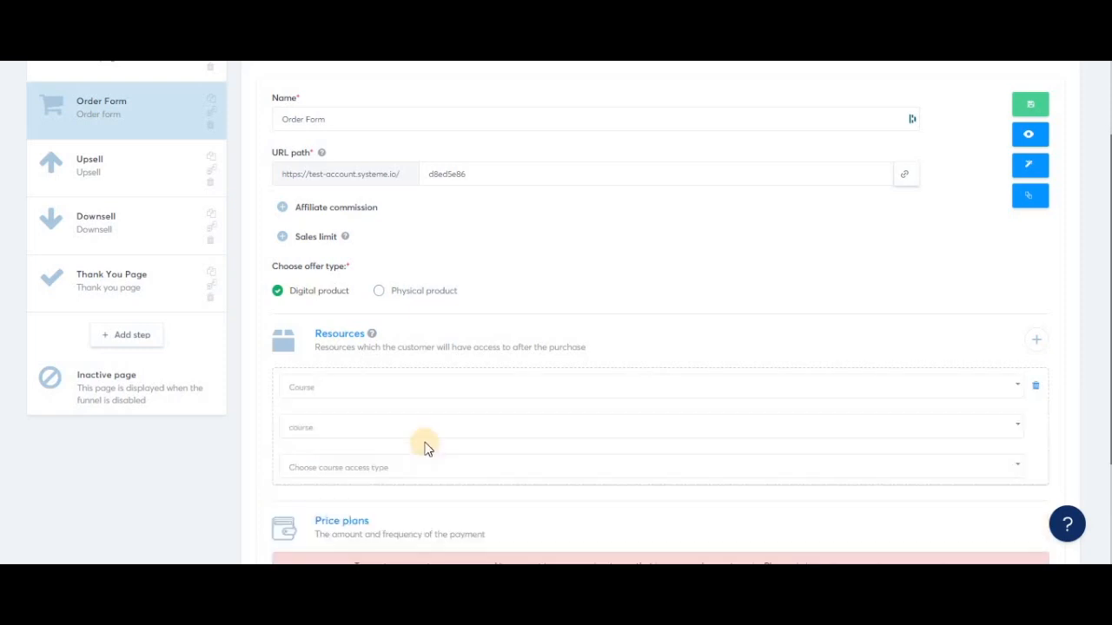
- Set the course resource's access type to Partial access covering Module 1 and Module 2
left_click(538, 470)
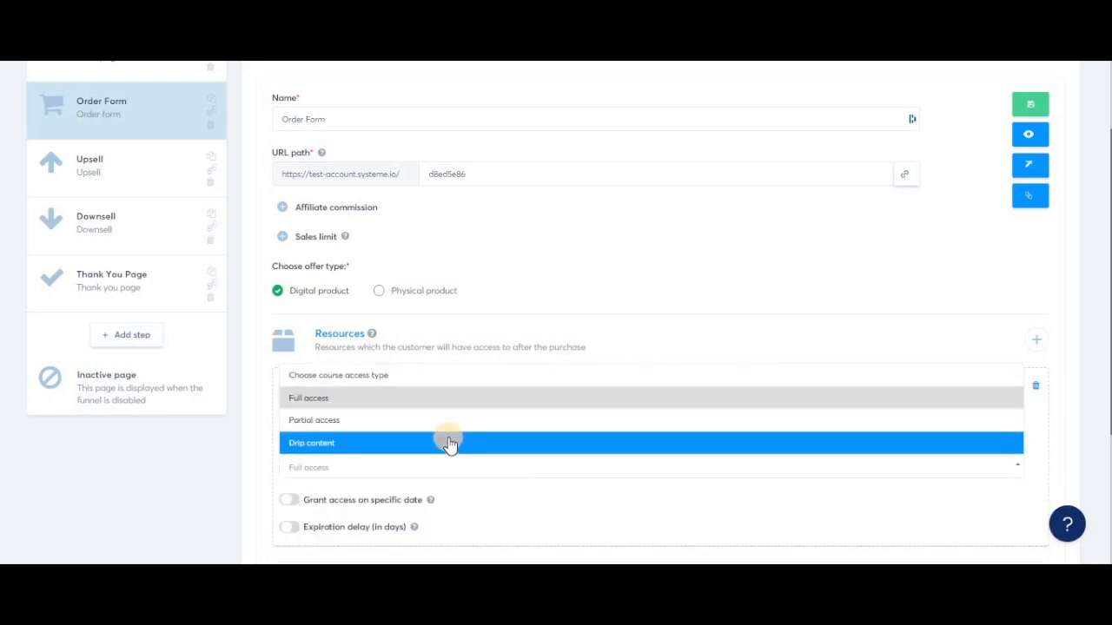
left_click(448, 442)
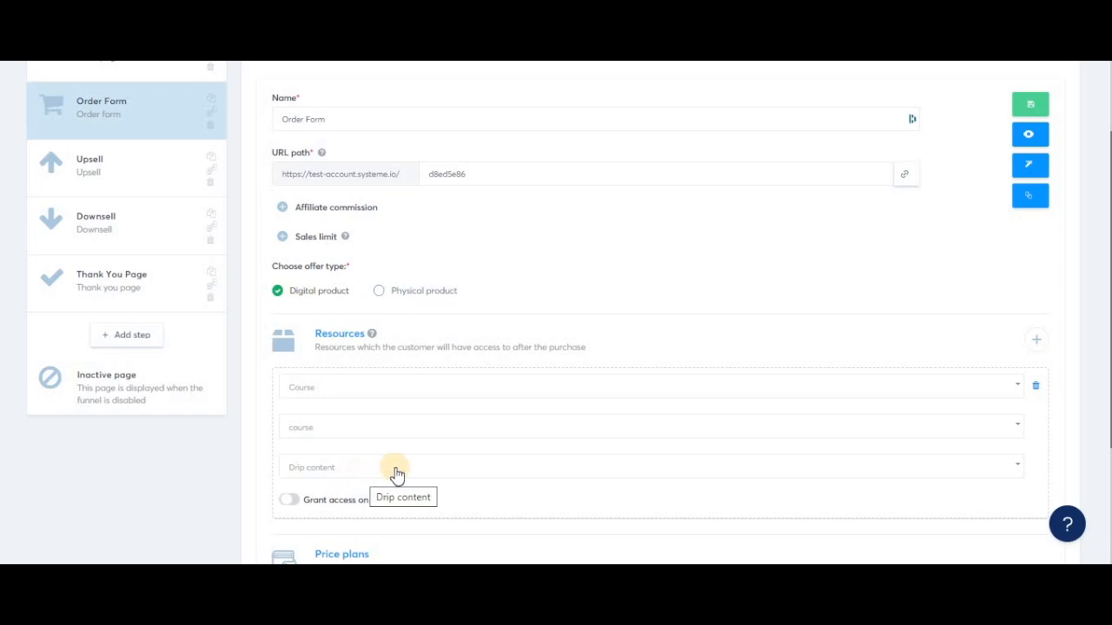
left_click(363, 479)
left_click(356, 424)
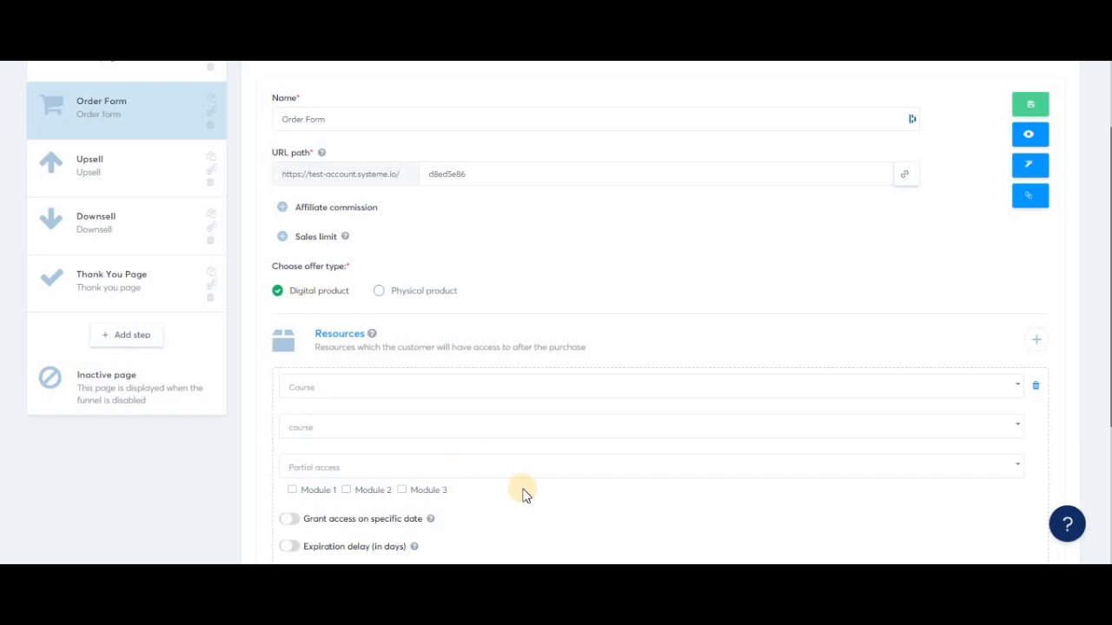
scroll(524, 493, "down", 2)
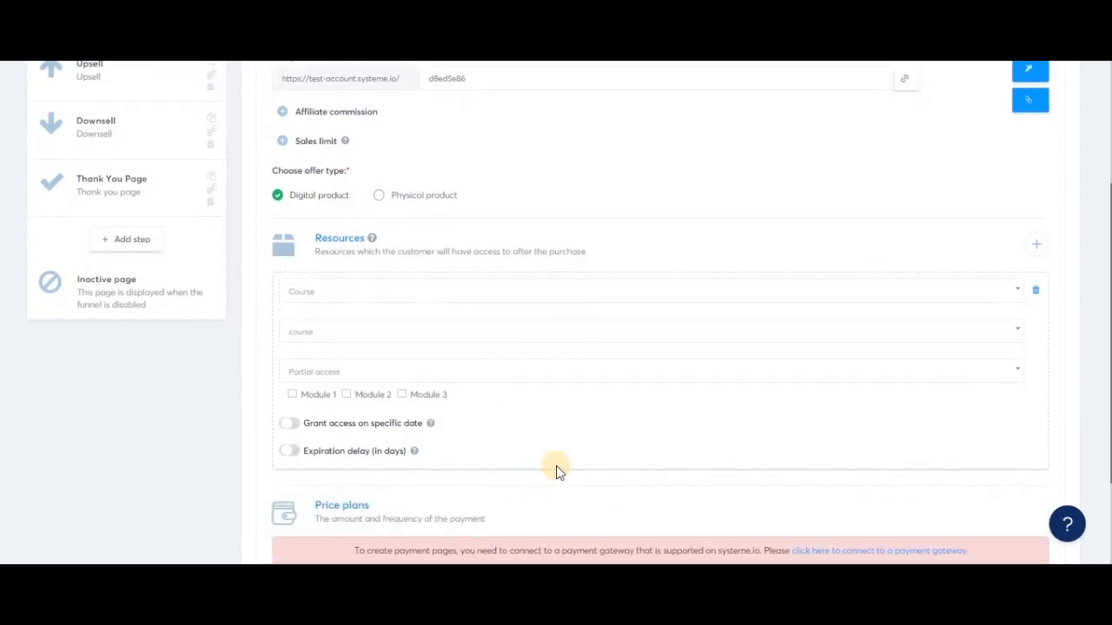
scroll(557, 467, "up", 1)
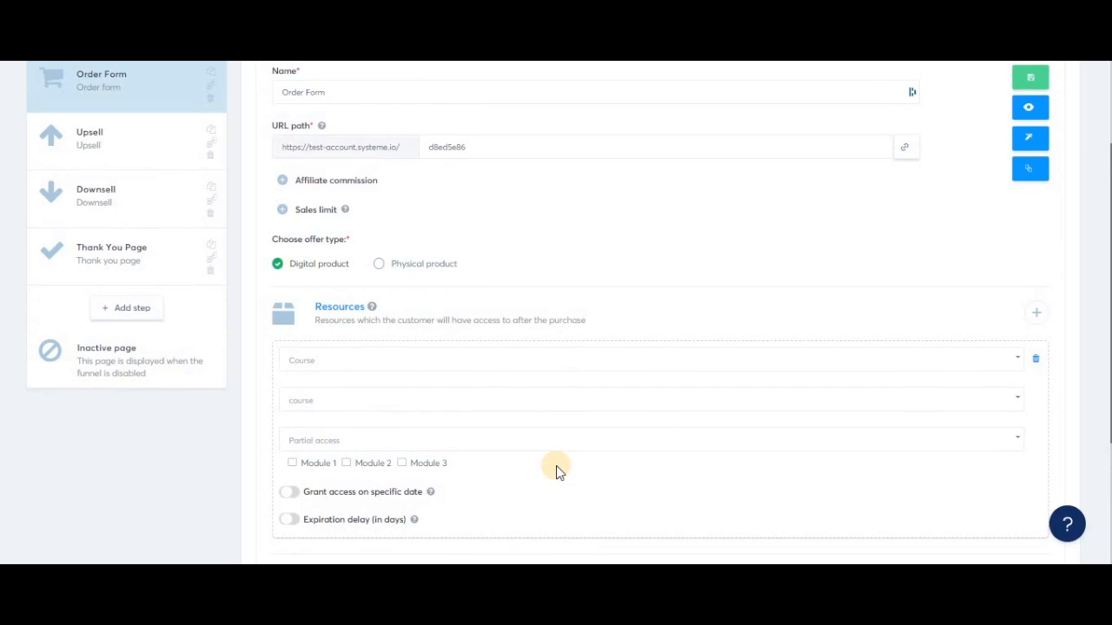
left_click(304, 465)
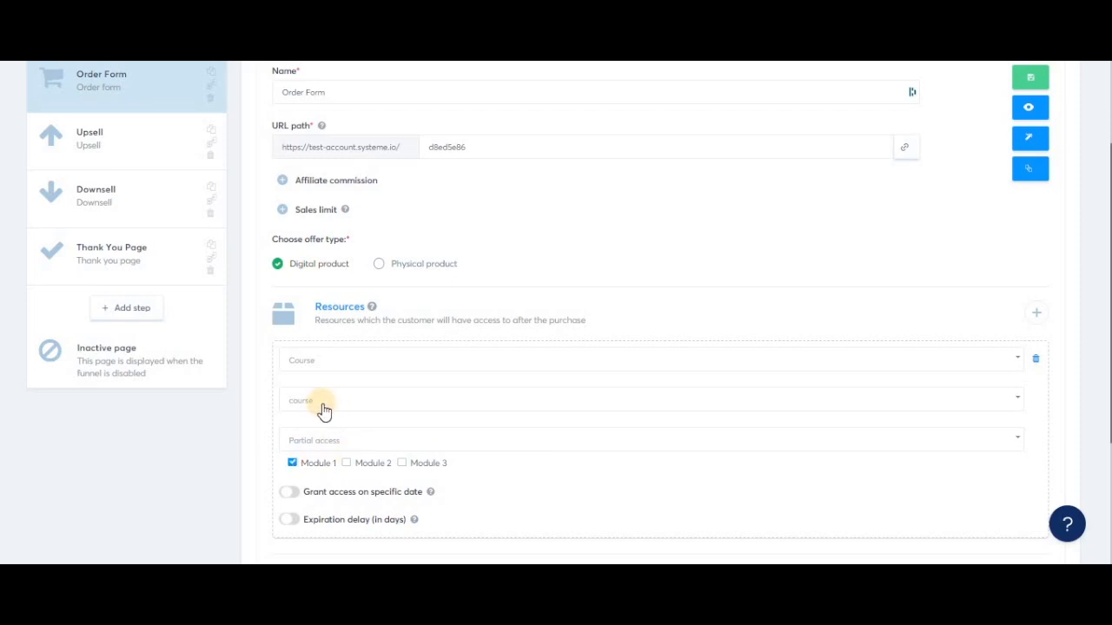
left_click(356, 469)
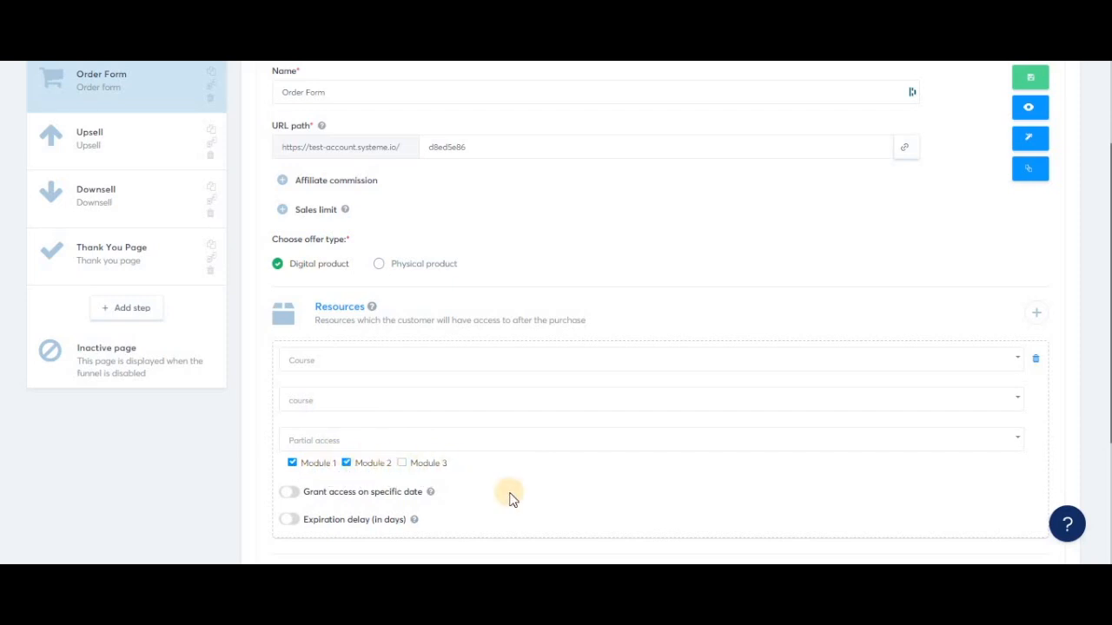
- Grant course access on the specific date 04/01/2023 and turn that option off again
scroll(500, 469, "down", 1)
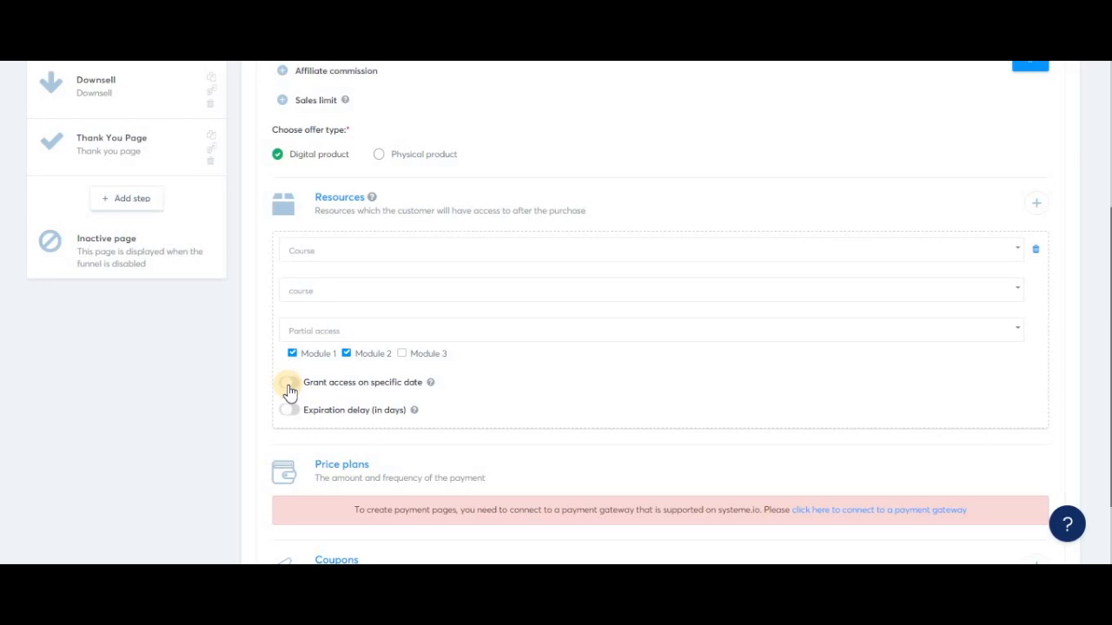
left_click(289, 387)
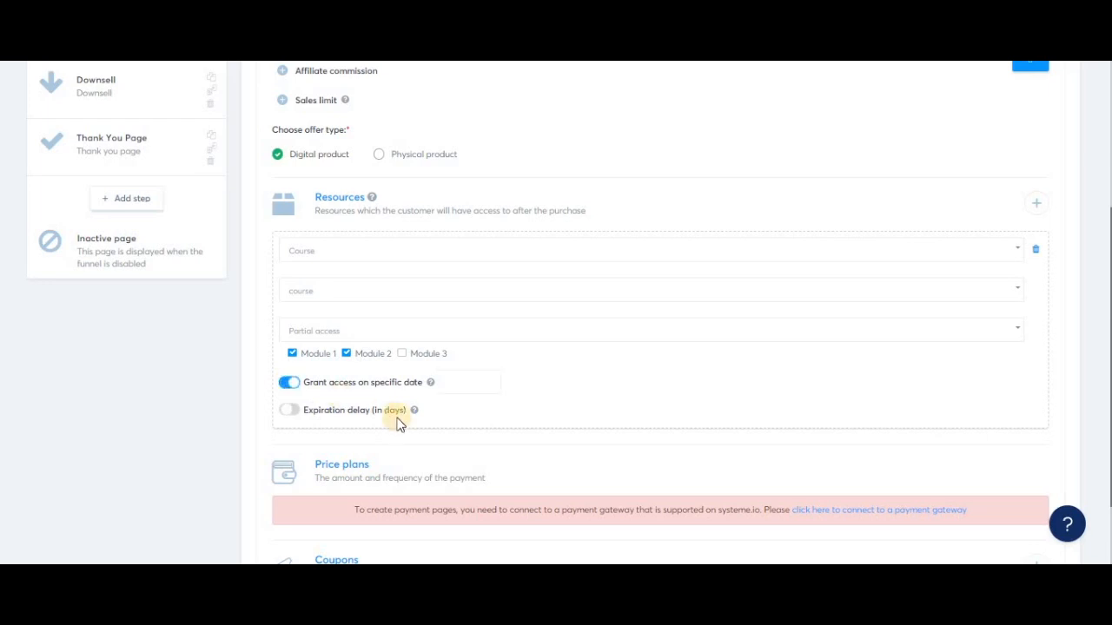
left_click(463, 381)
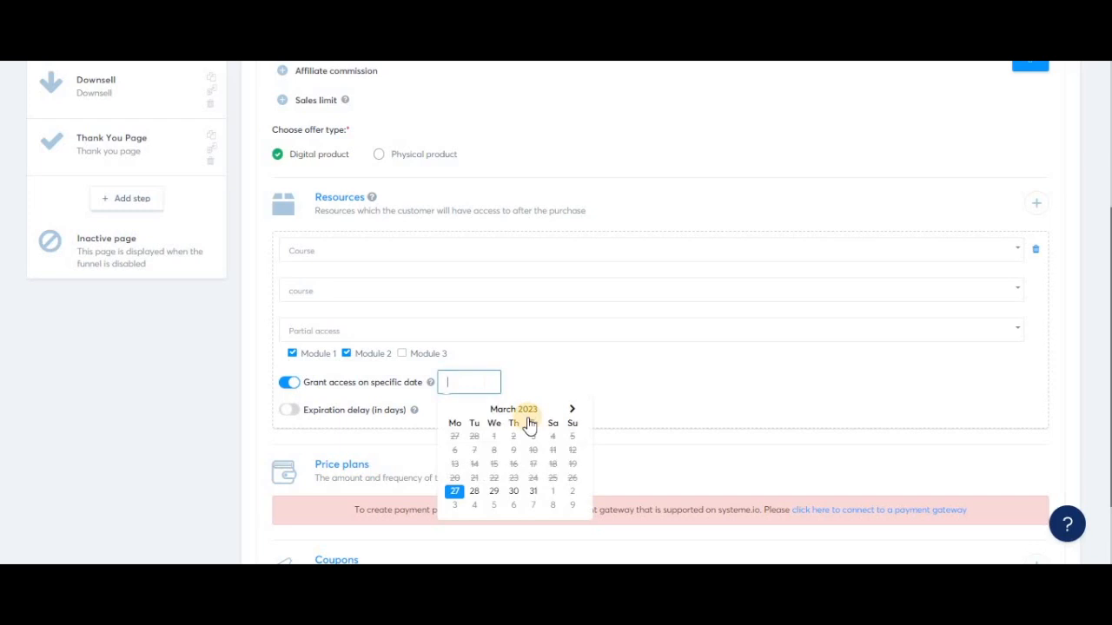
left_click(554, 491)
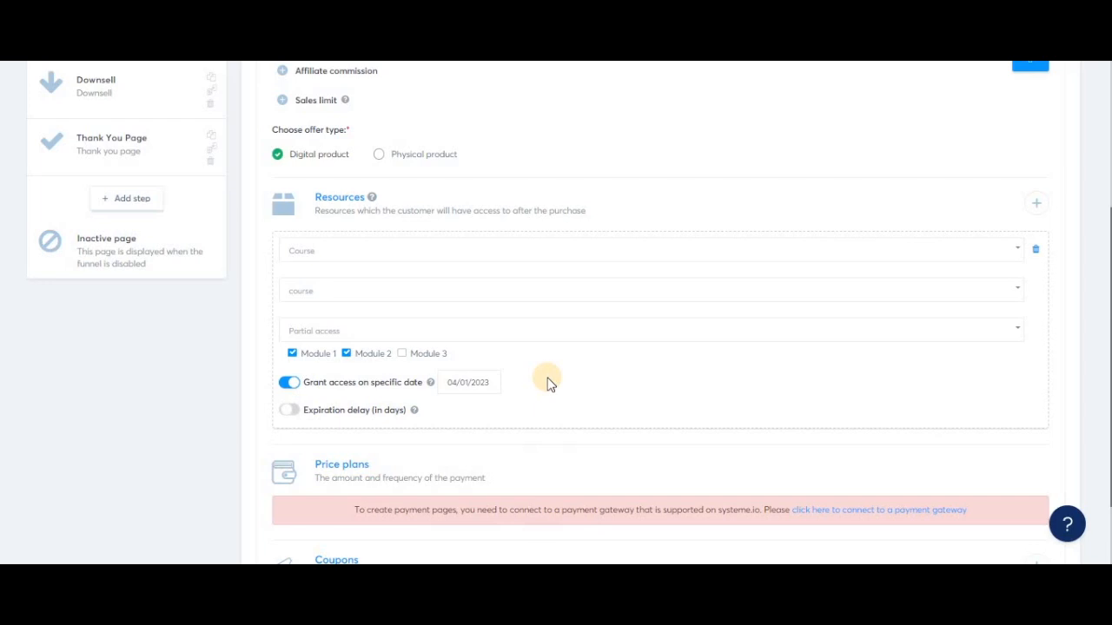
left_click(289, 382)
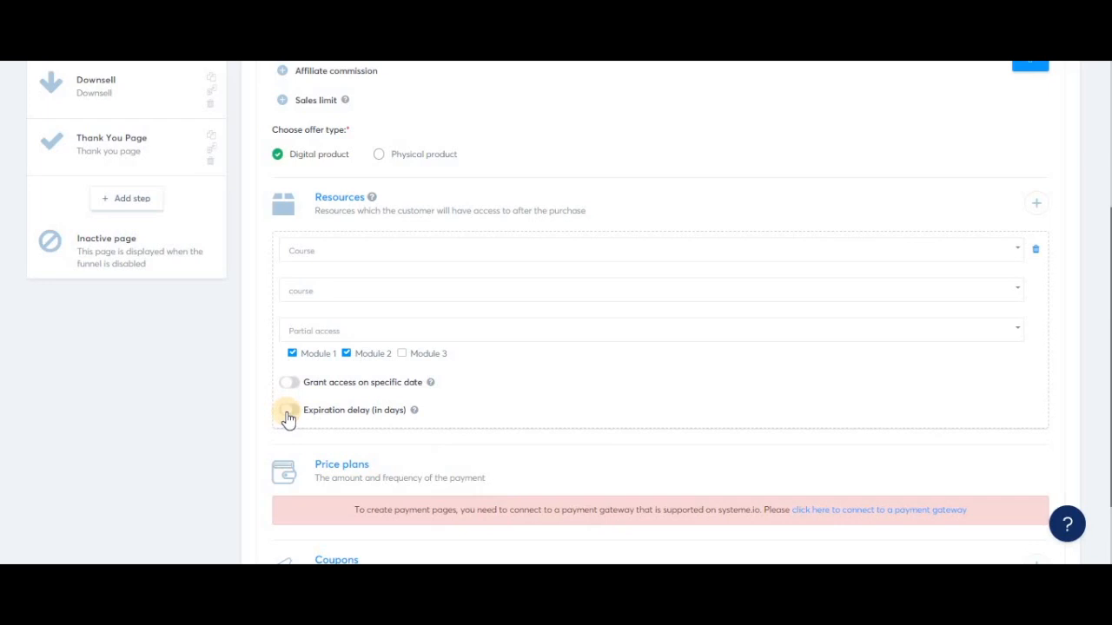
- Enable an expiration delay of 30 days for the course access
left_click(288, 412)
left_click(434, 409)
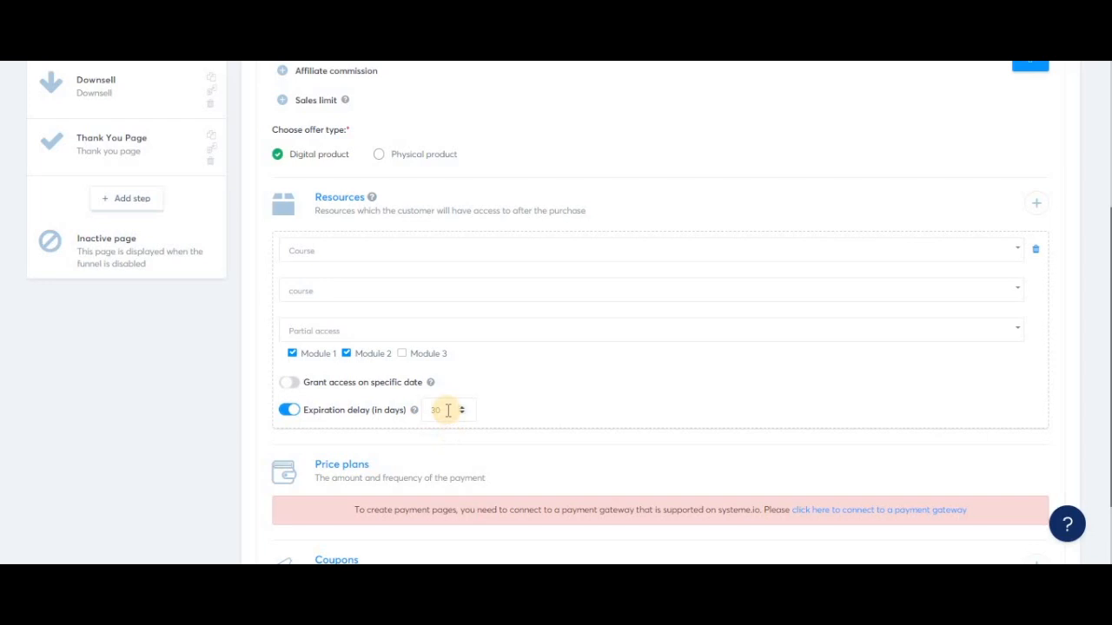
double_click(434, 410)
left_click_drag(444, 409, 426, 409)
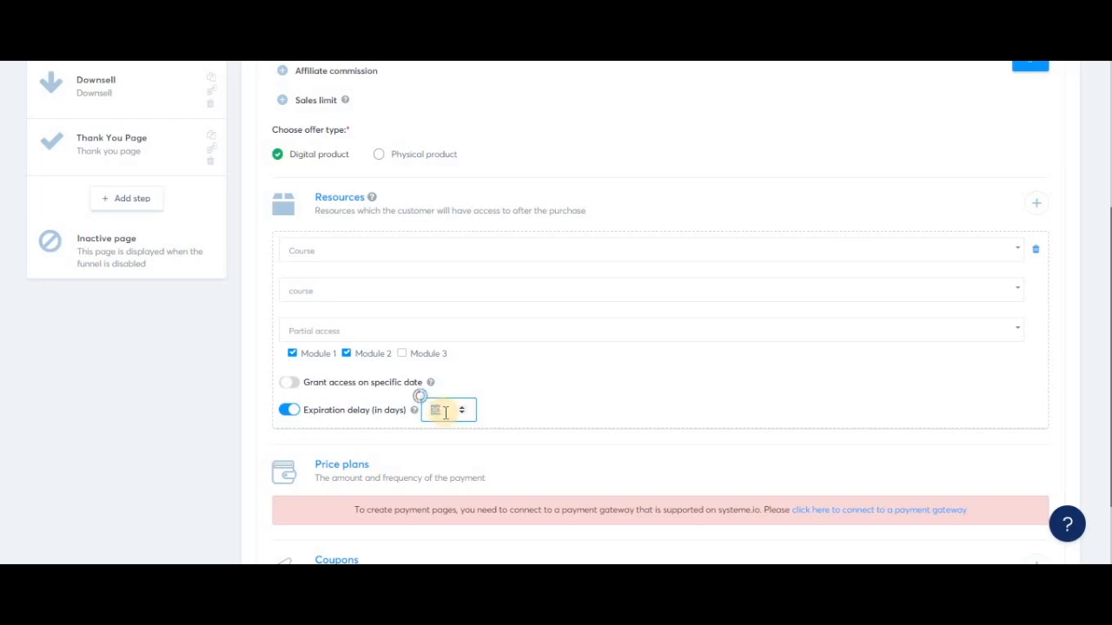
left_click(444, 413)
left_click_drag(444, 412, 422, 412)
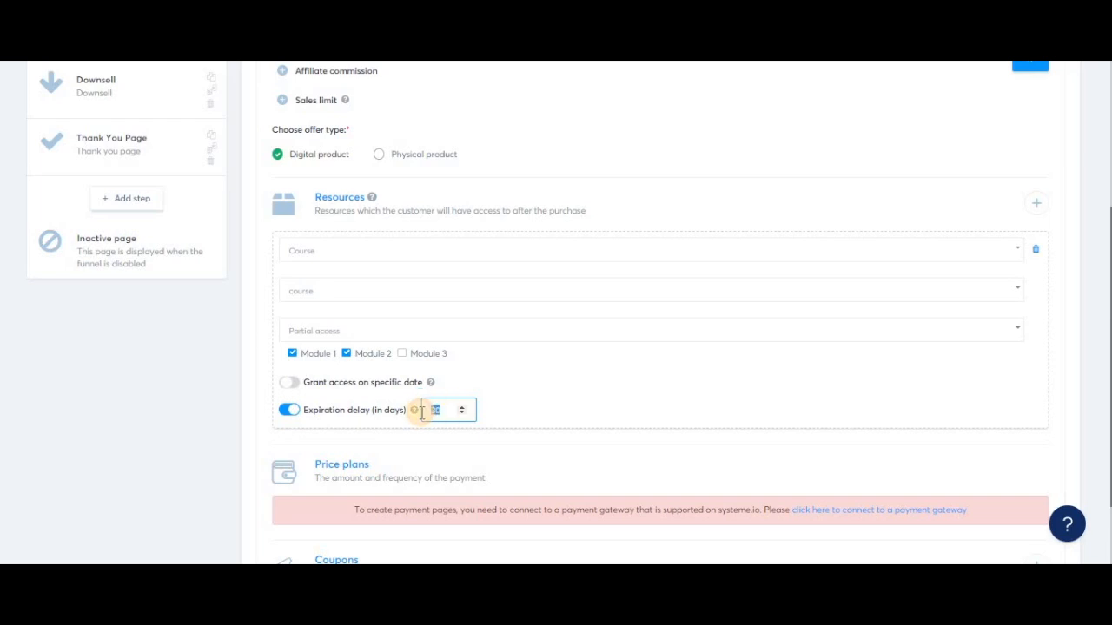
left_click(522, 406)
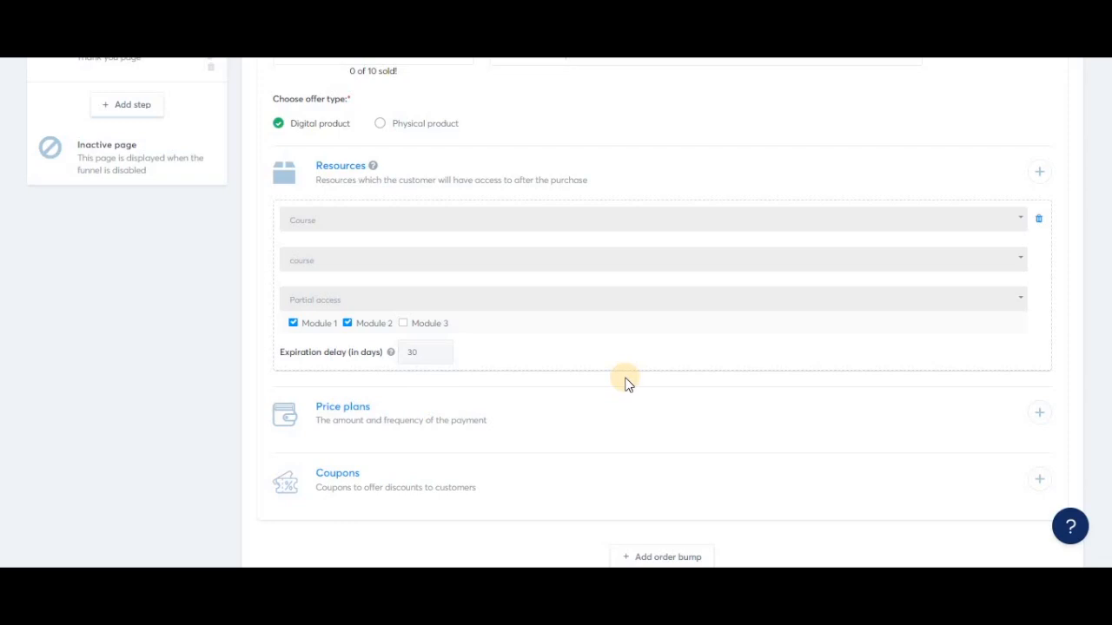
- Check for existing price plans, start a new one for the order form and look over its fields and plan types
left_click(1040, 415)
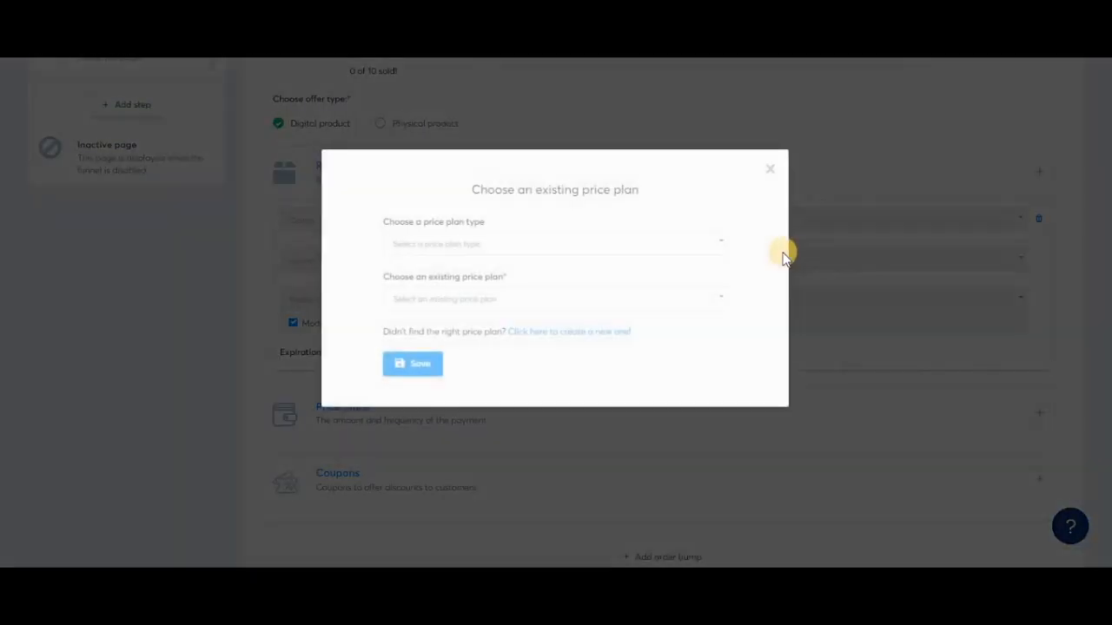
left_click(680, 300)
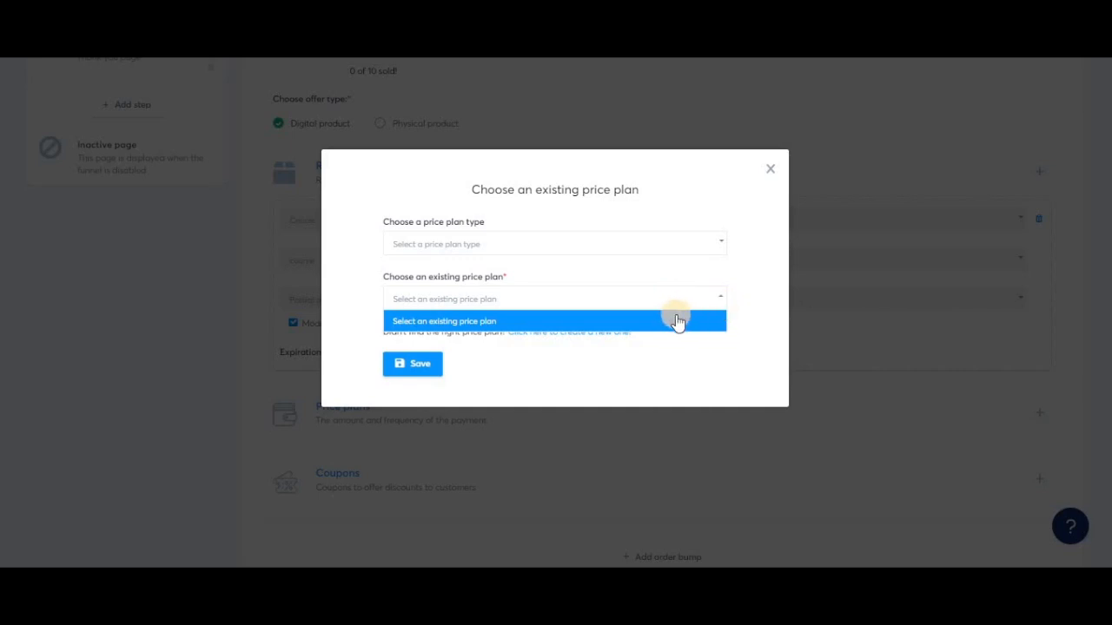
left_click(768, 312)
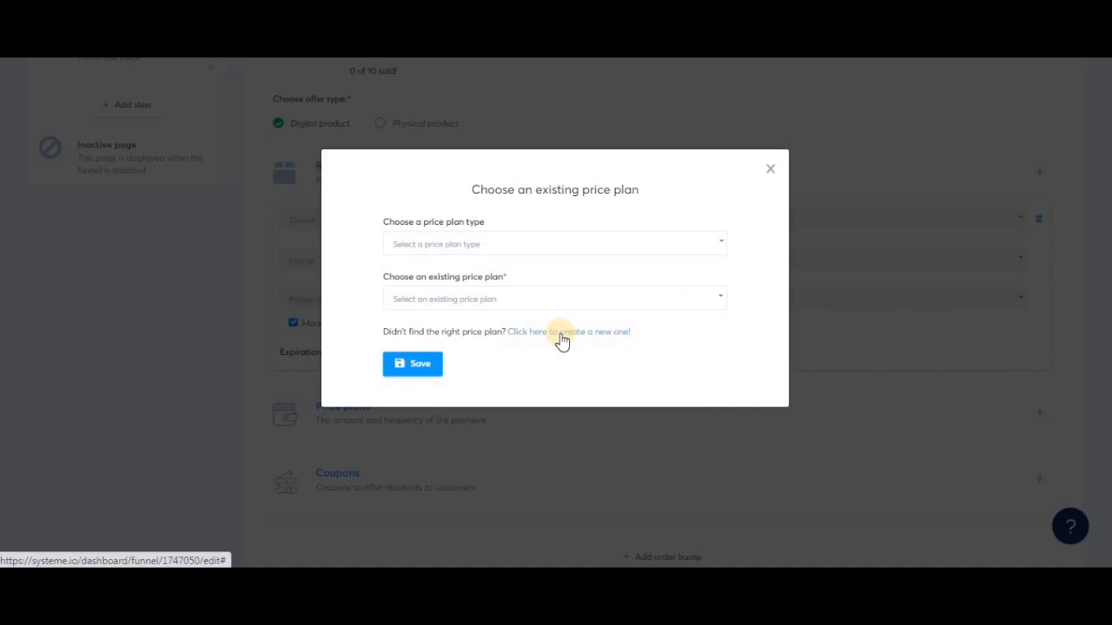
left_click(560, 333)
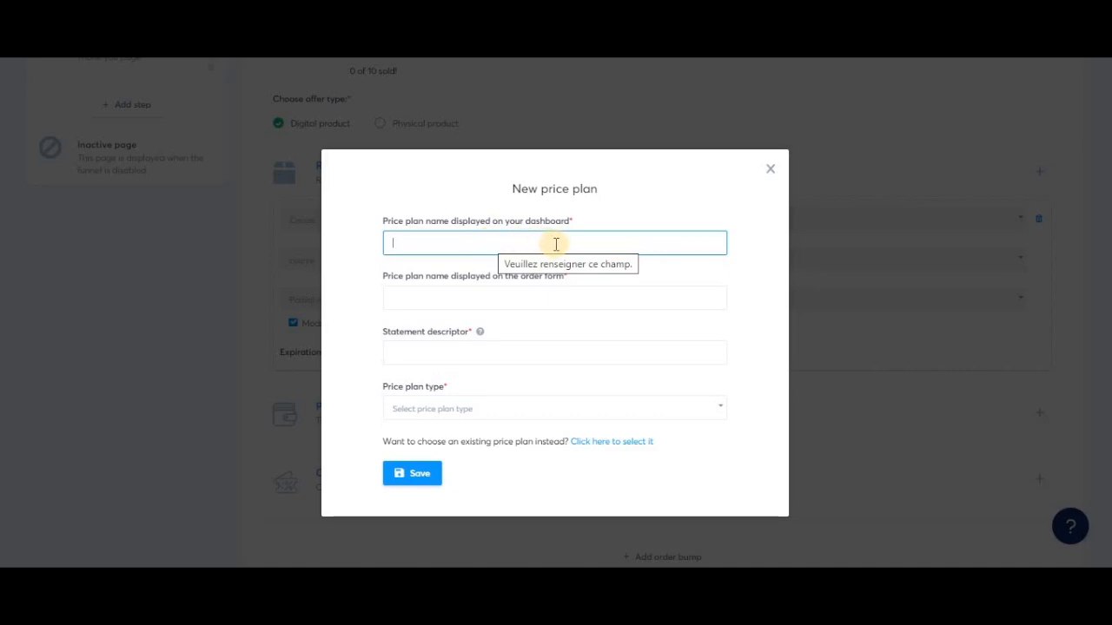
left_click(529, 297)
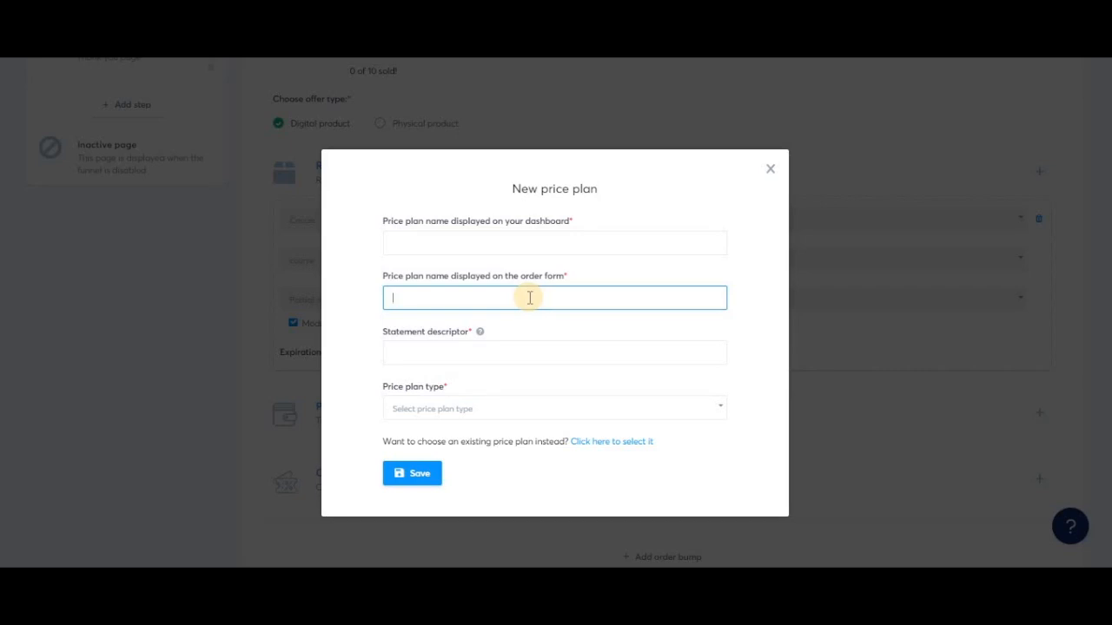
left_click(500, 345)
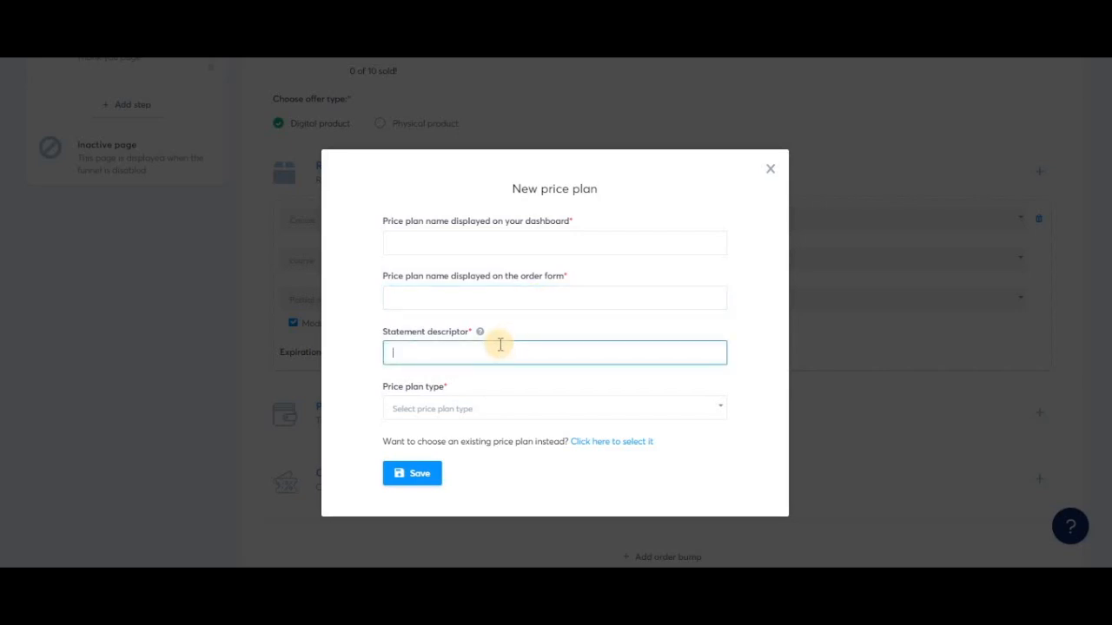
left_click(570, 419)
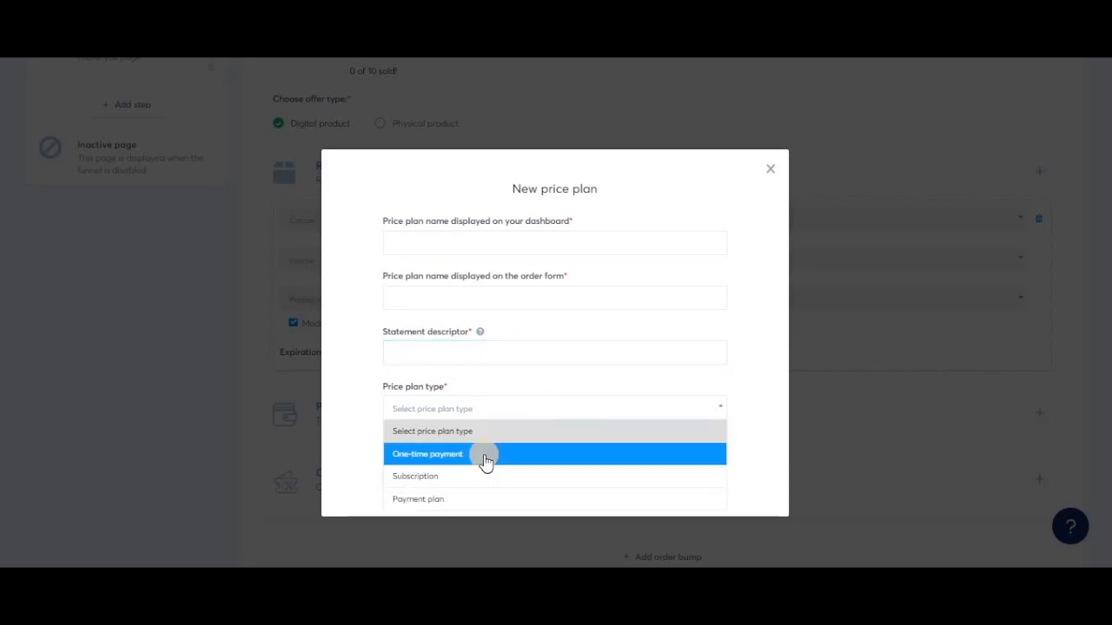
- Enter TEST as the new price plan's dashboard name, order form name and statement descriptor
left_click(436, 244)
type("TEST")
key("Tab")
type("TEST")
key("Tab")
type("TEST")
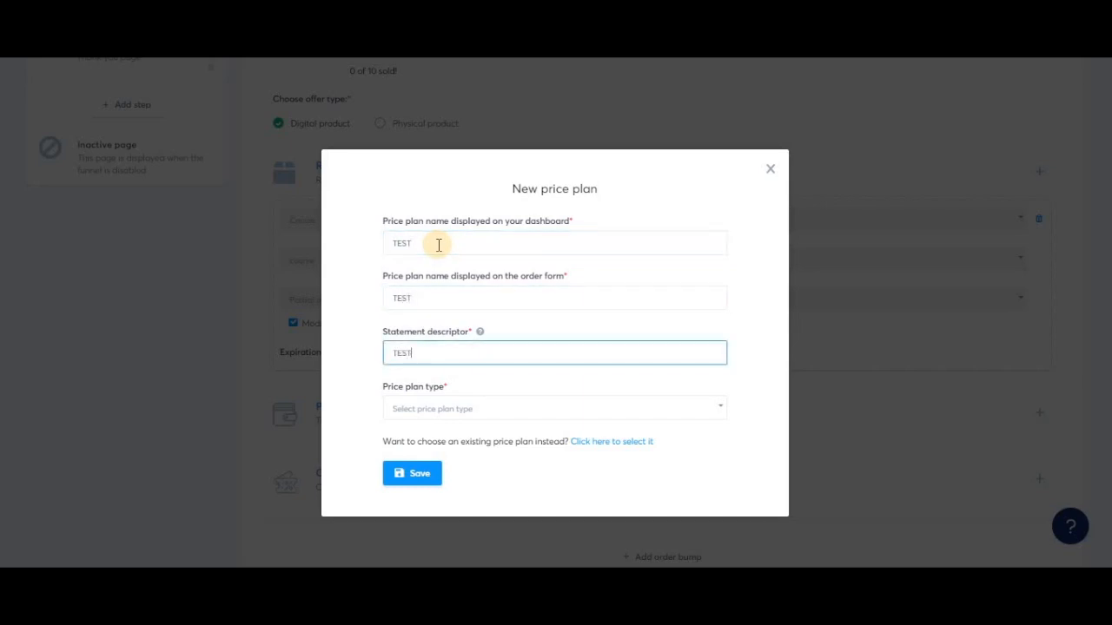
- Set the price plan type to One-time payment with a payment amount of €100
left_click(502, 410)
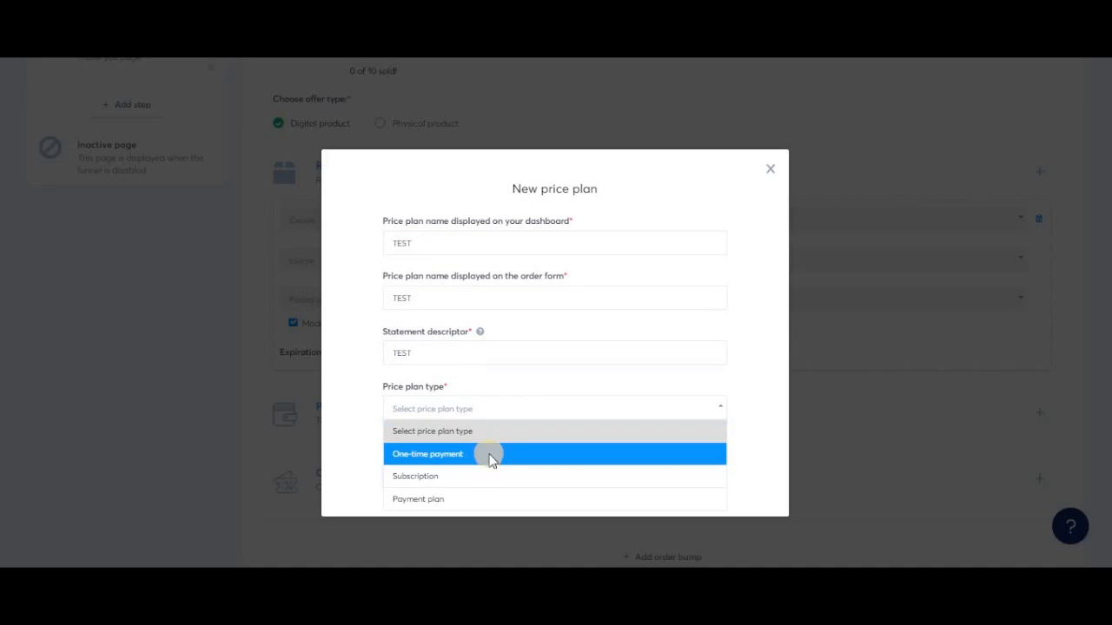
left_click(488, 460)
scroll(522, 459, "down", 1)
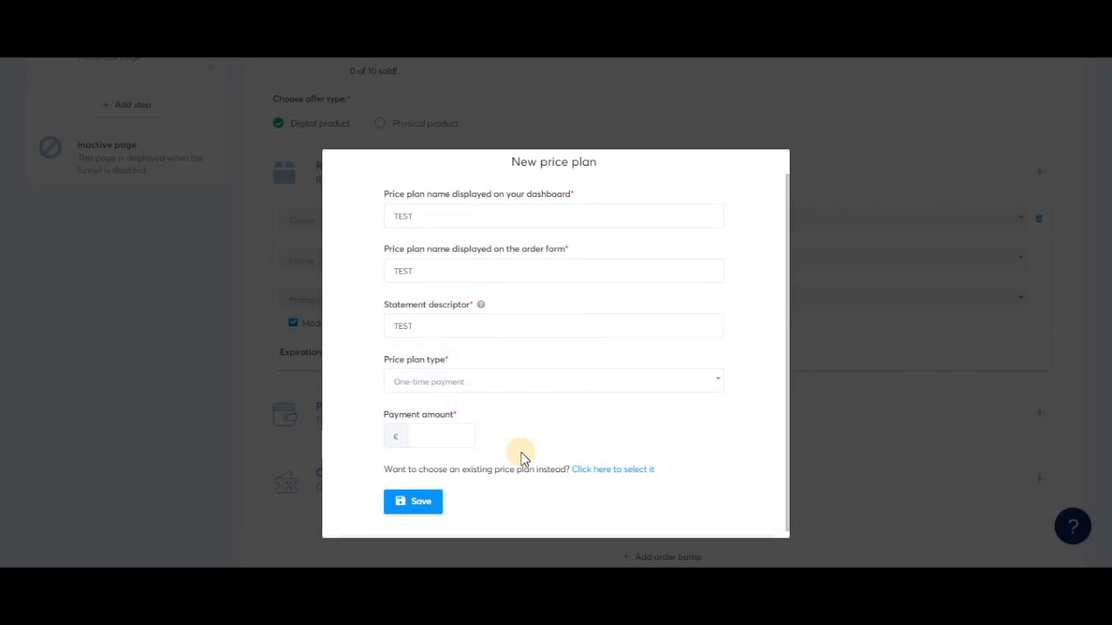
left_click(442, 438)
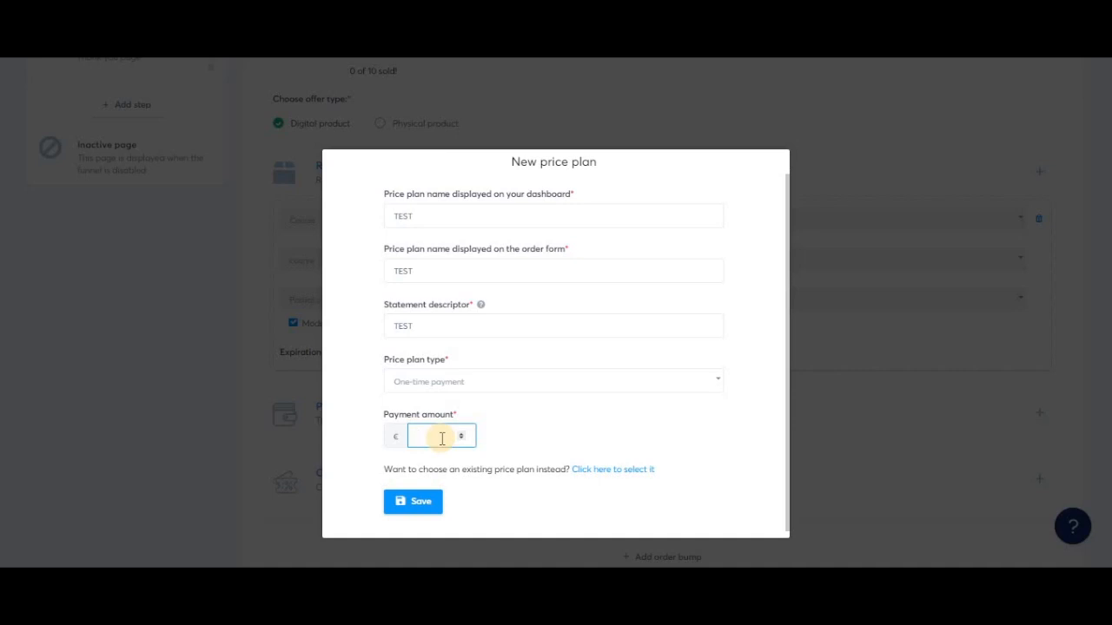
type("100")
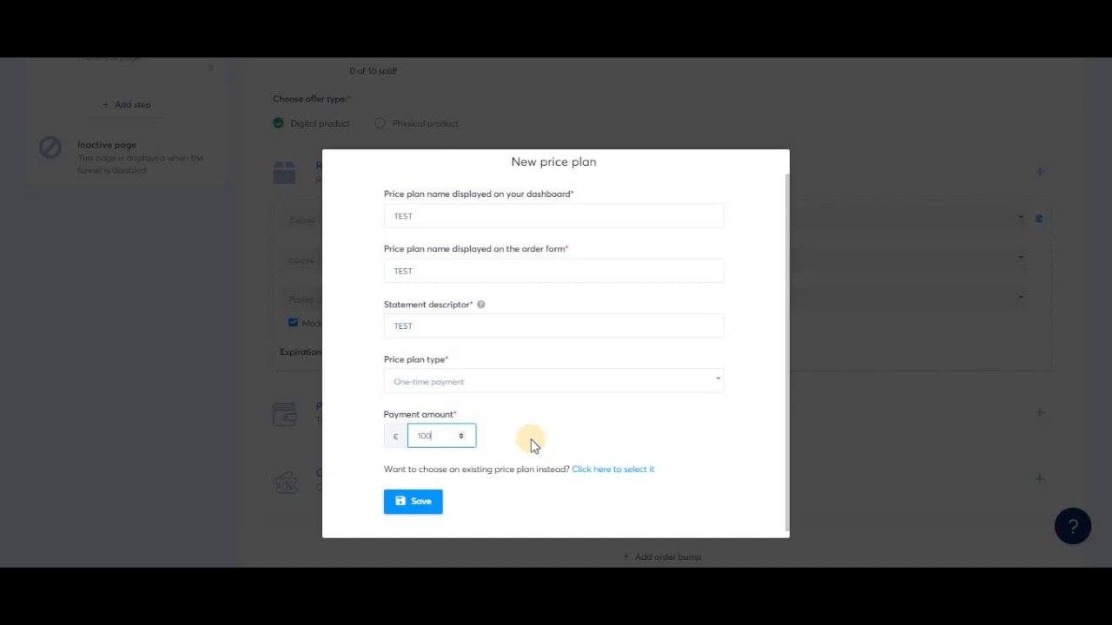
- Change the TEST price plan's type to Subscription
left_click(503, 387)
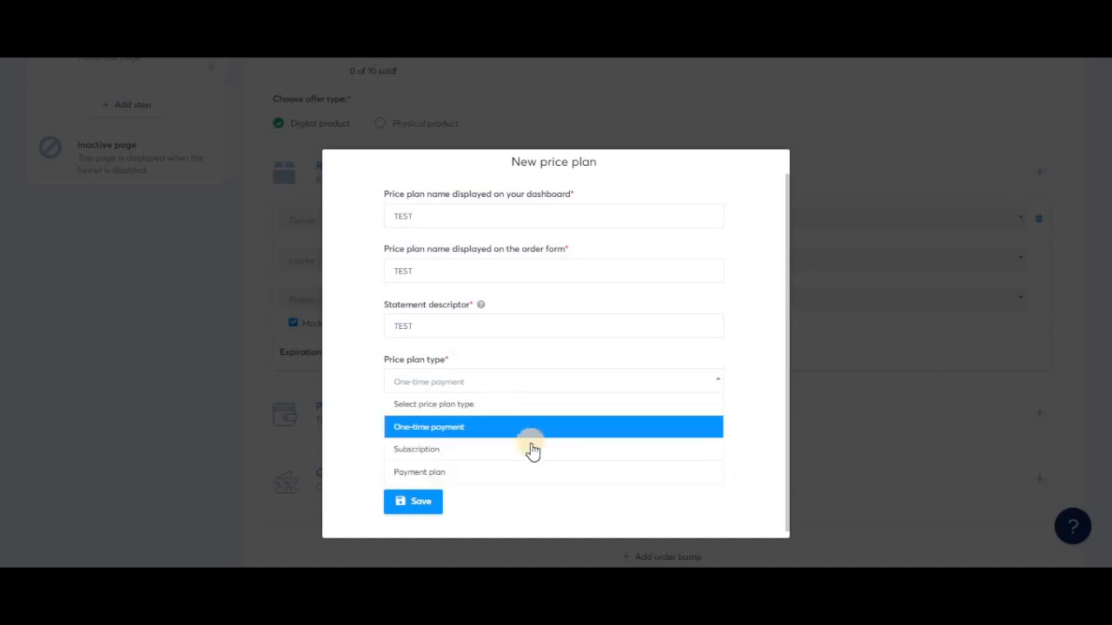
left_click(480, 452)
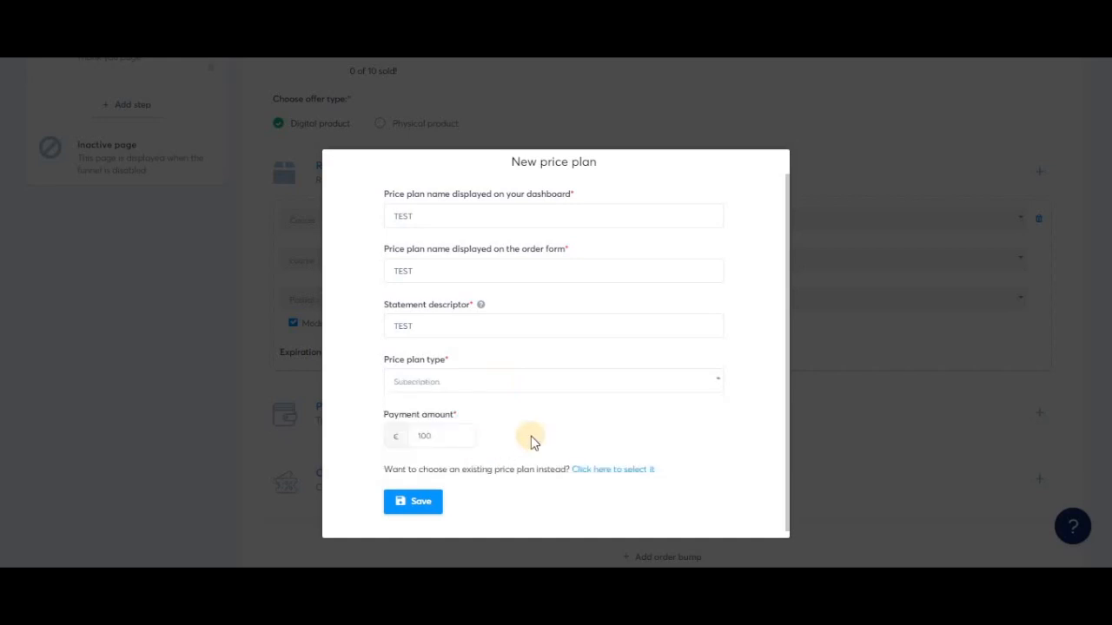
scroll(536, 431, "down", 1)
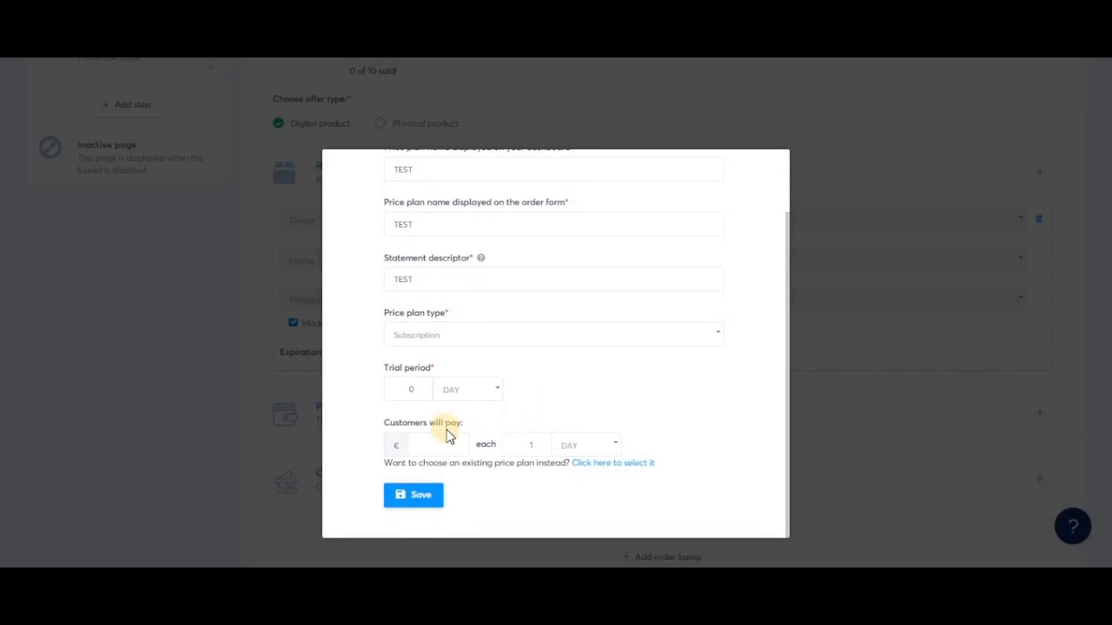
- Set the TEST subscription to charge customers €10 each 1 month
left_click(427, 447)
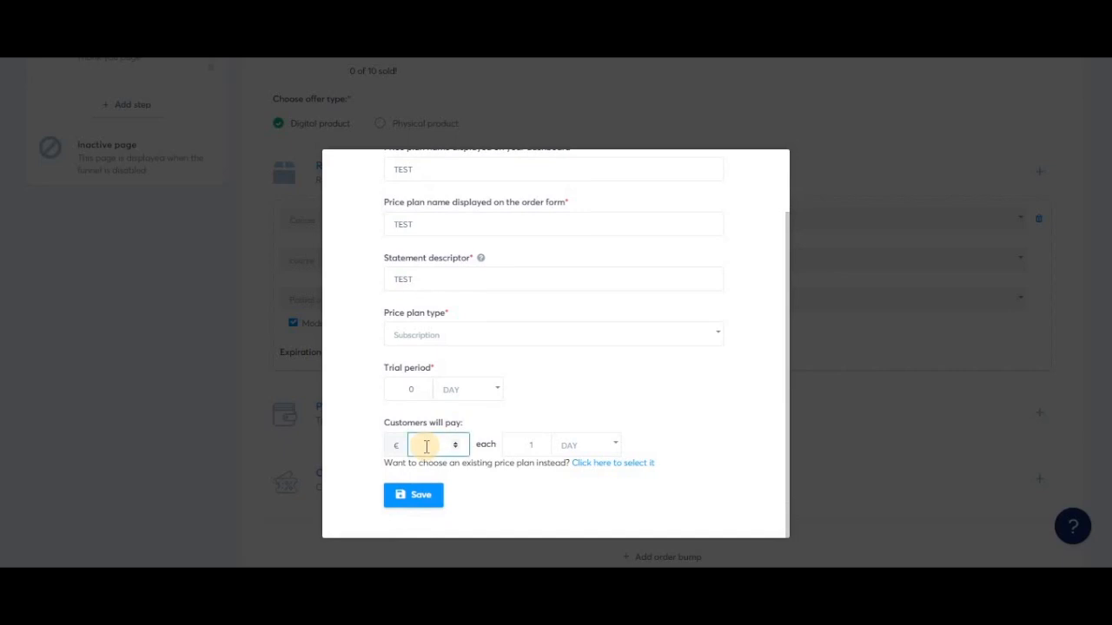
type("10")
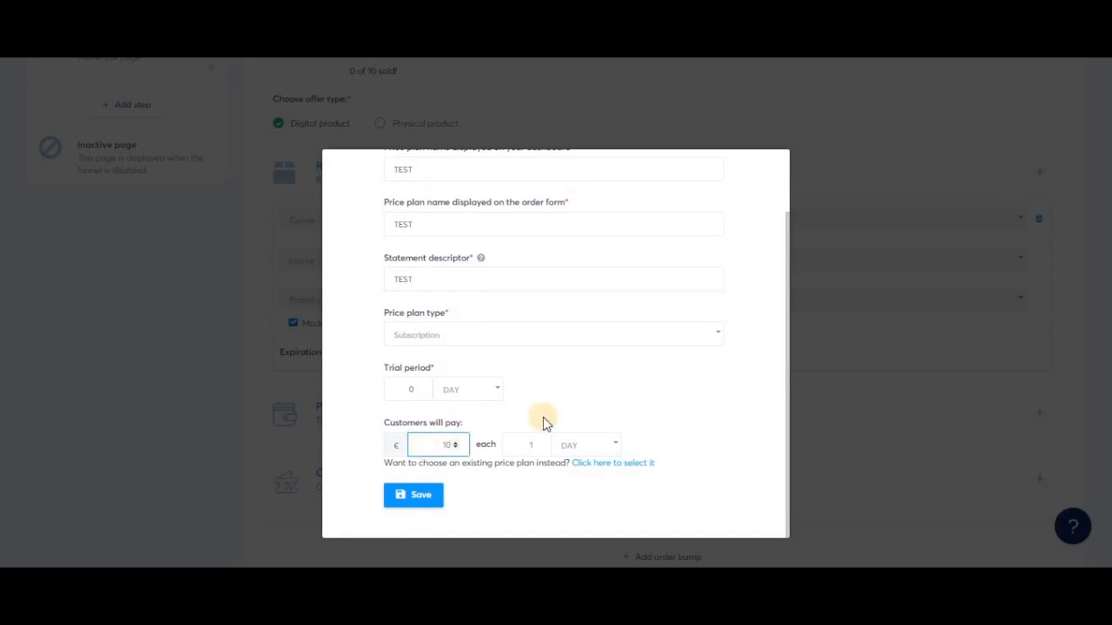
left_click(592, 446)
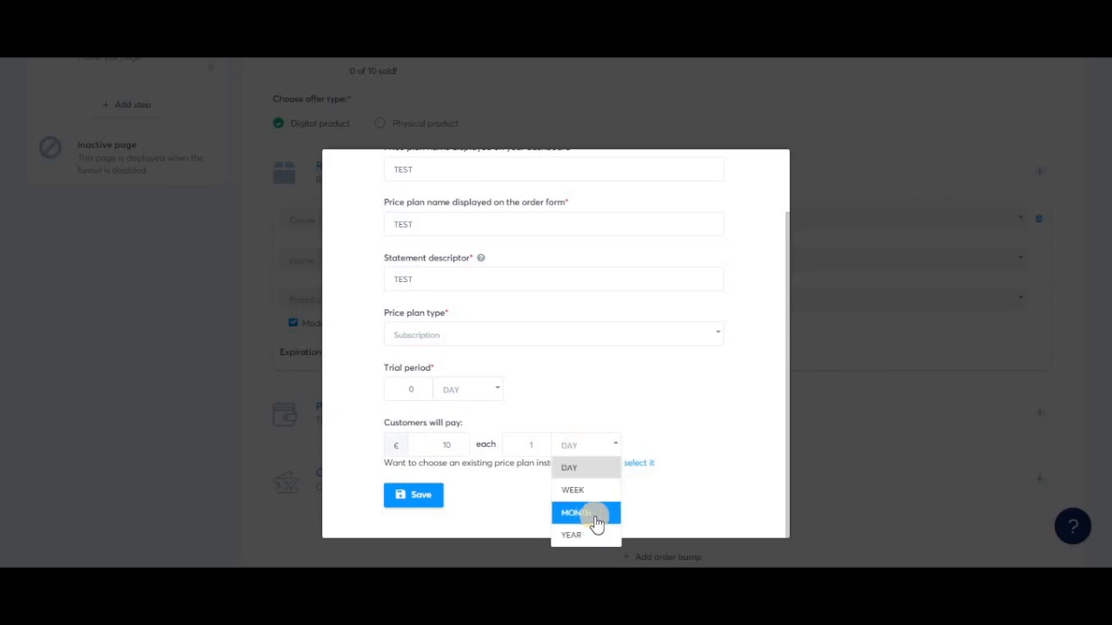
left_click(596, 519)
left_click(530, 444)
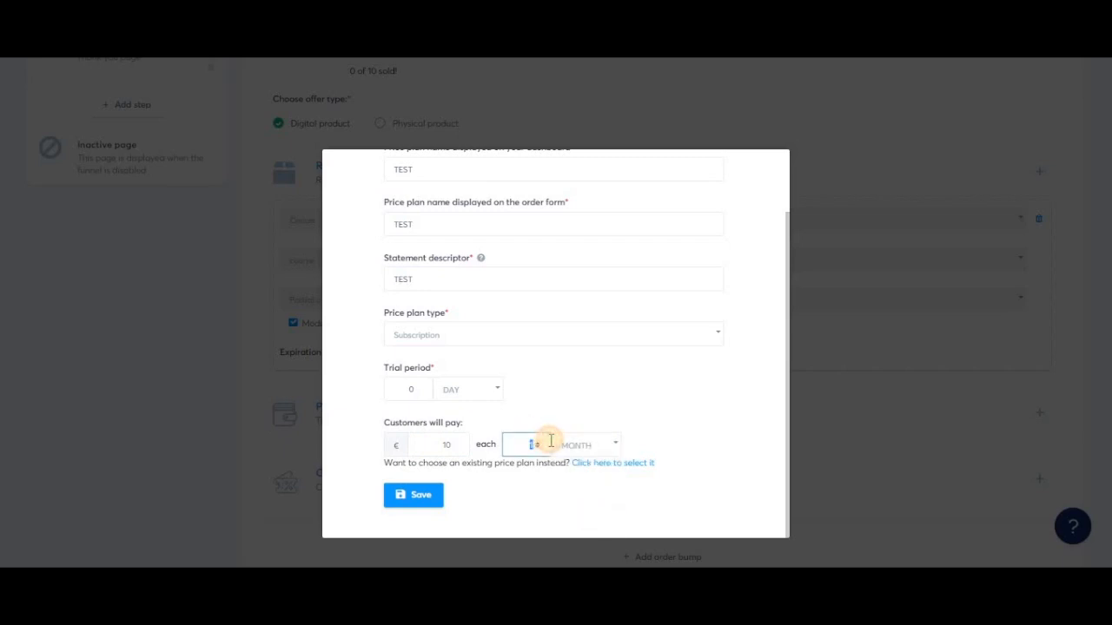
left_click(568, 406)
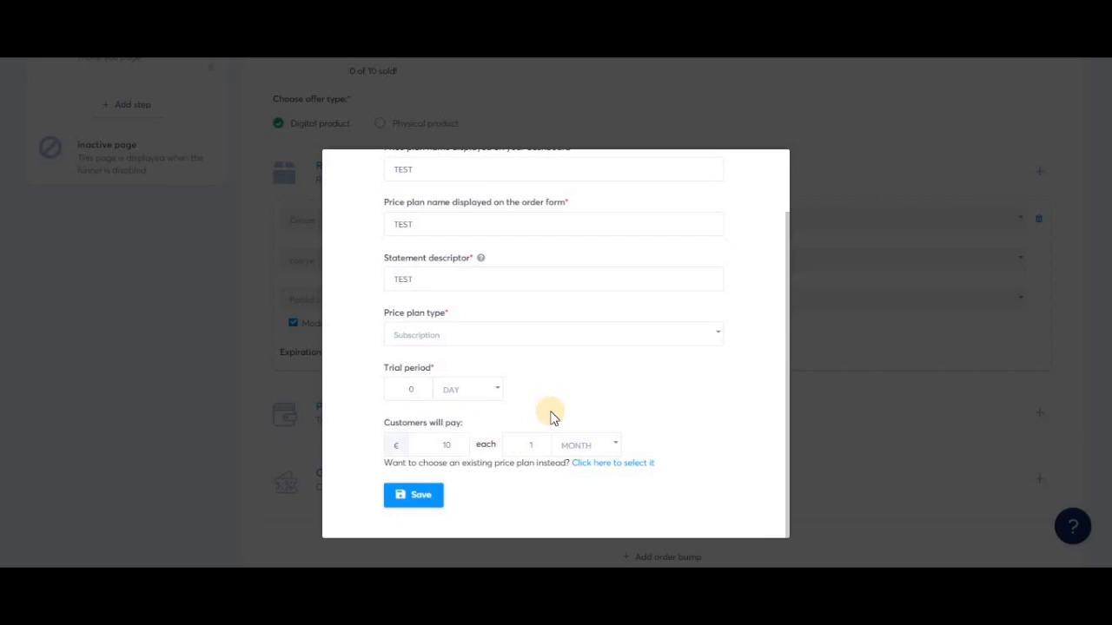
- Set the subscription's trial period to 15 days
left_click(398, 389)
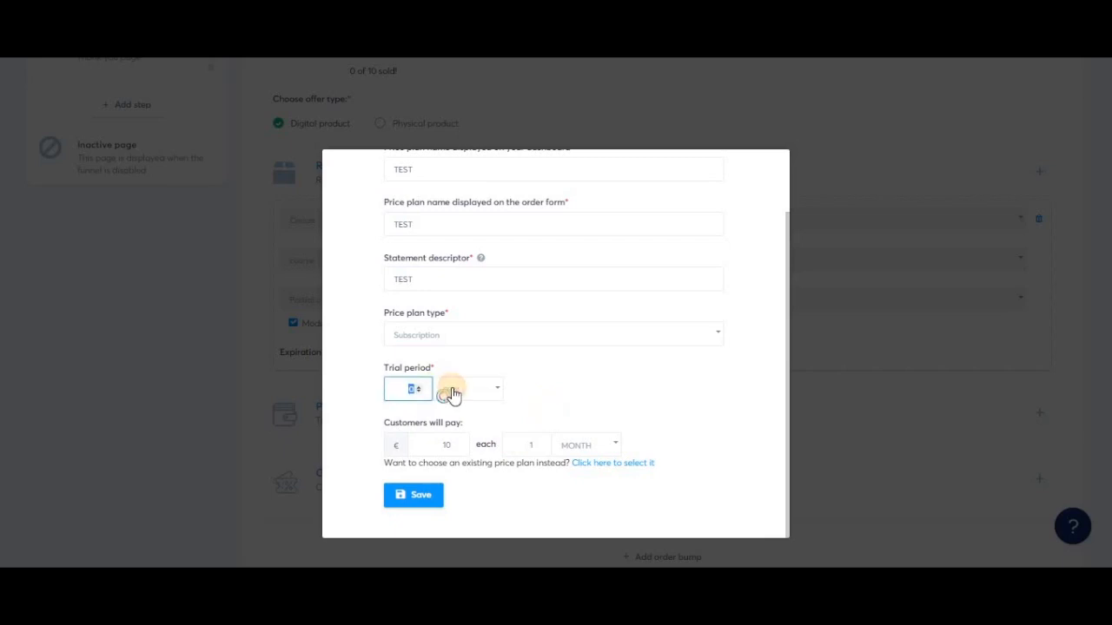
type("15")
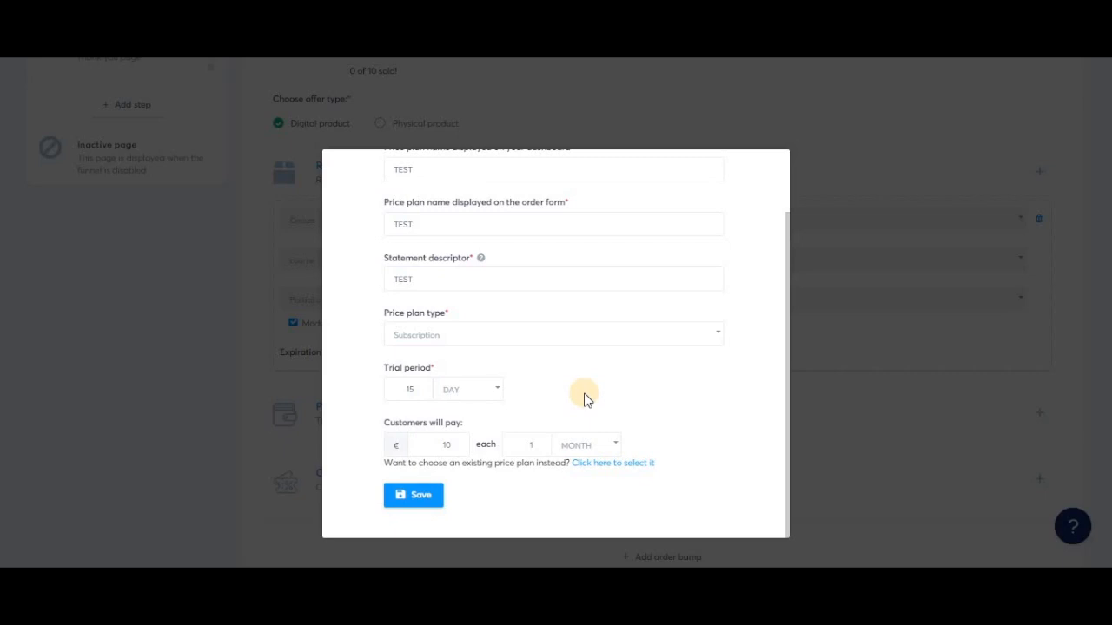
double_click(454, 445)
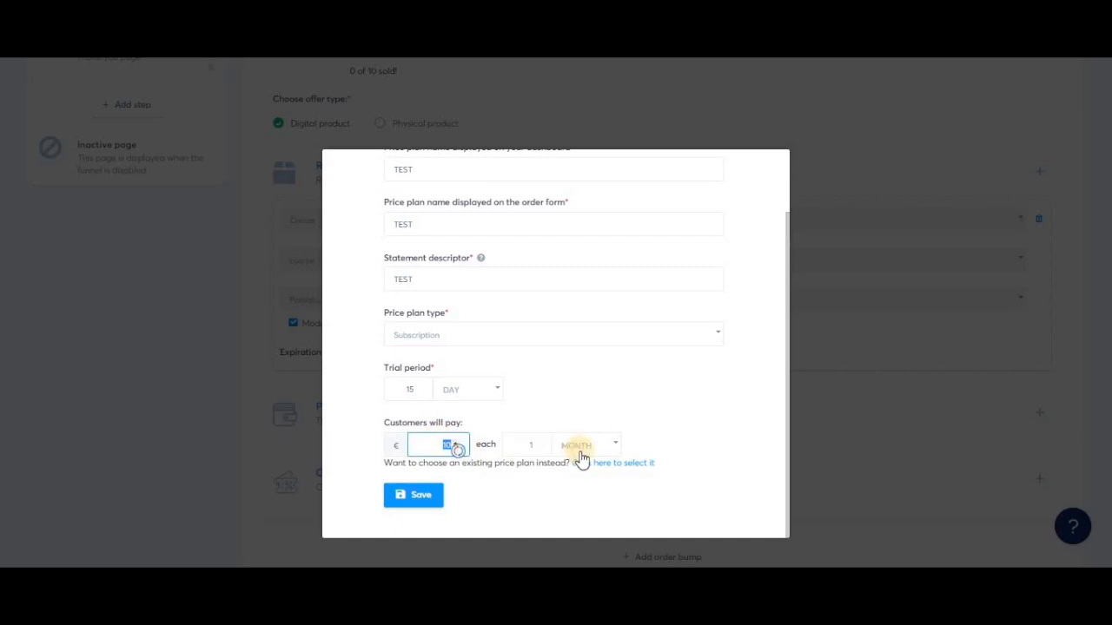
left_click(549, 403)
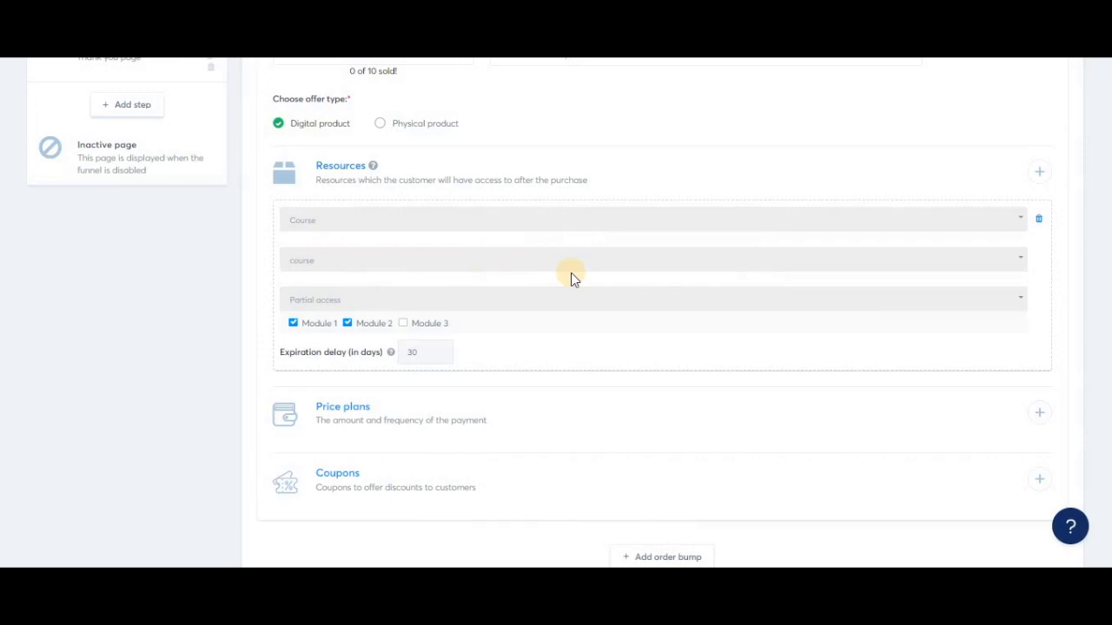
- Start a new price plan for the order form and set its type to Payment plan
left_click(1041, 415)
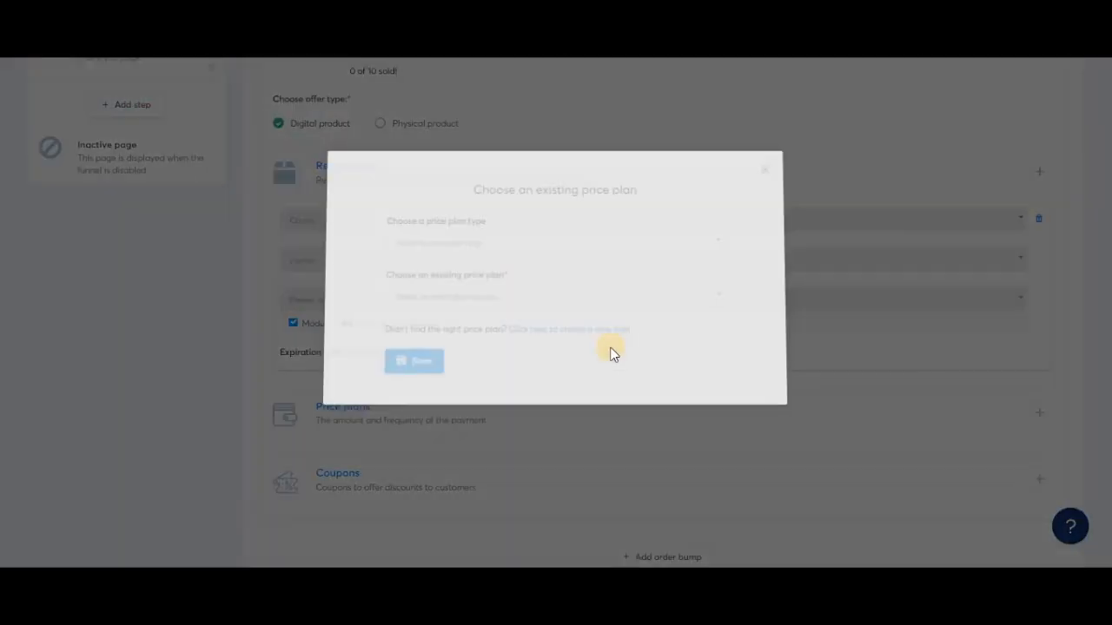
left_click(591, 342)
left_click(469, 410)
left_click(487, 500)
- Set the payment plan to charge €10 each 1 month with 5 payments
scroll(522, 434, "down", 3)
left_click(456, 391)
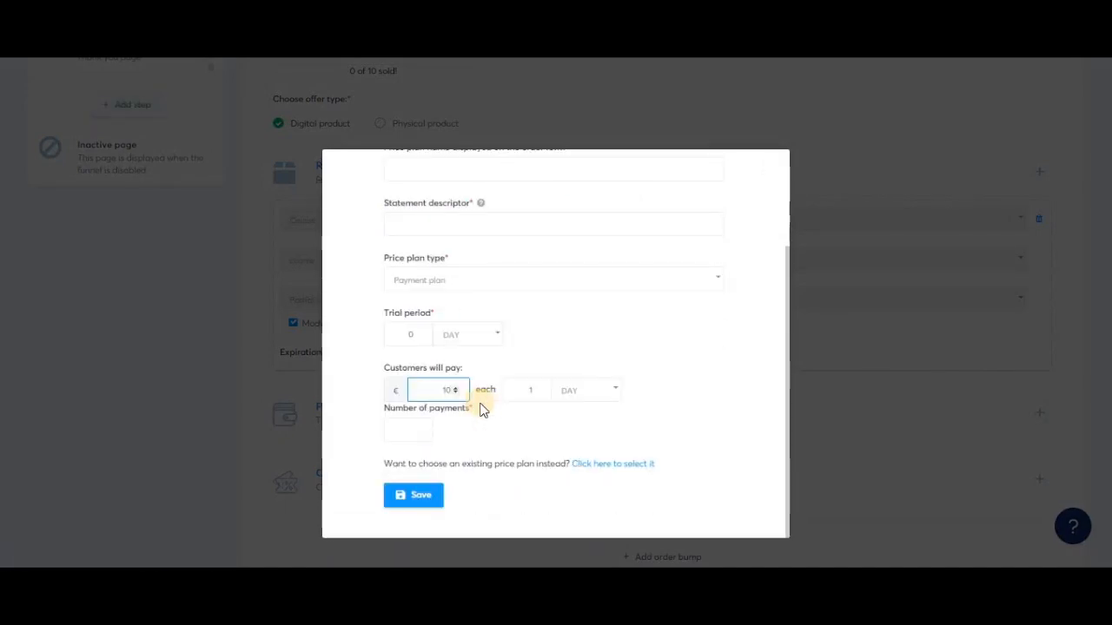
type("10")
left_click(578, 391)
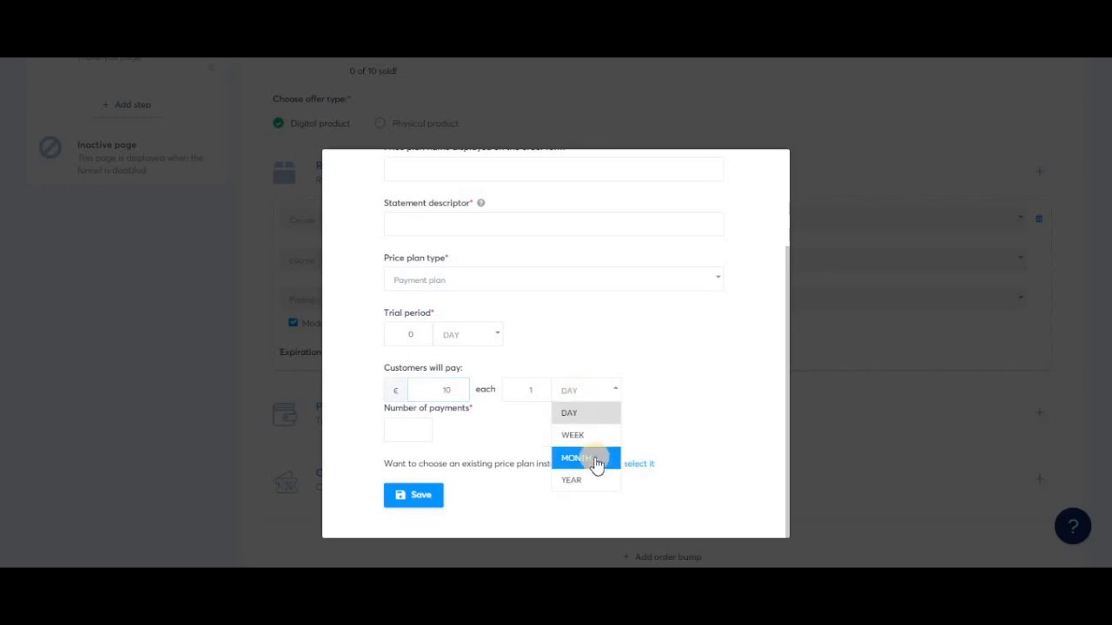
left_click(597, 465)
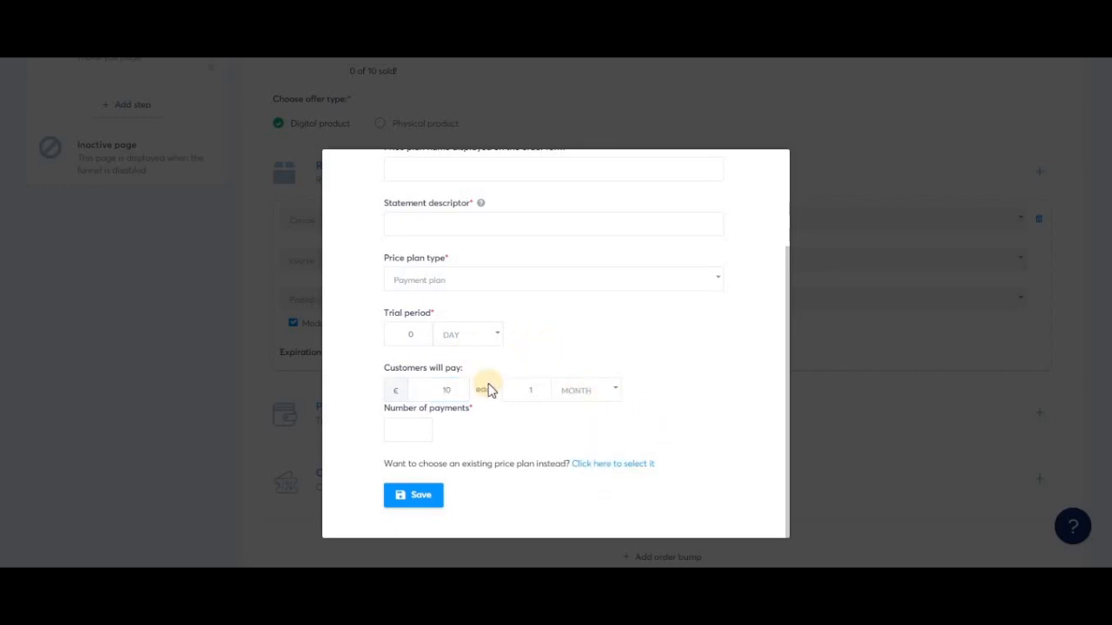
left_click(401, 424)
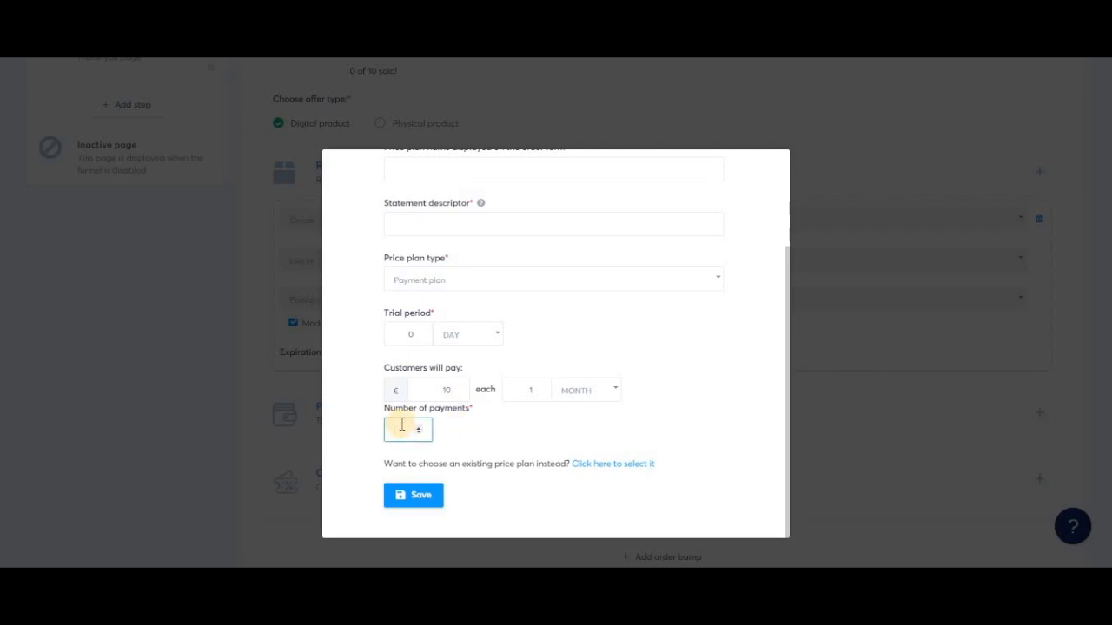
type("5")
left_click(473, 437)
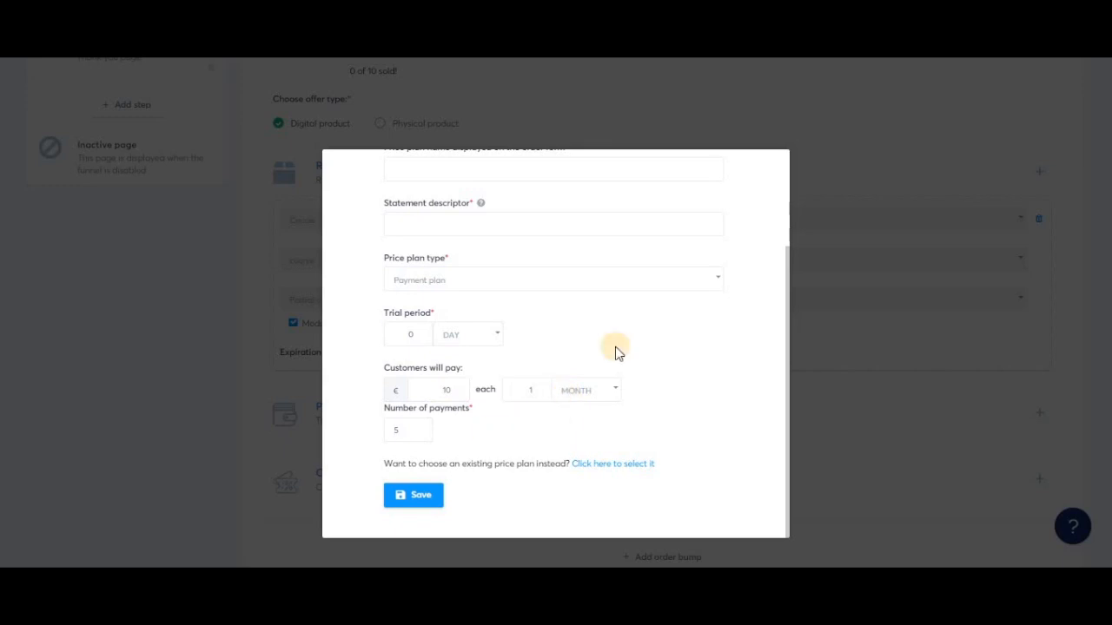
- Change the new price plan's type to One-time payment with a payment amount of €10
scroll(615, 347, "up", 3)
scroll(616, 348, "down", 3)
left_click(531, 280)
left_click(489, 321)
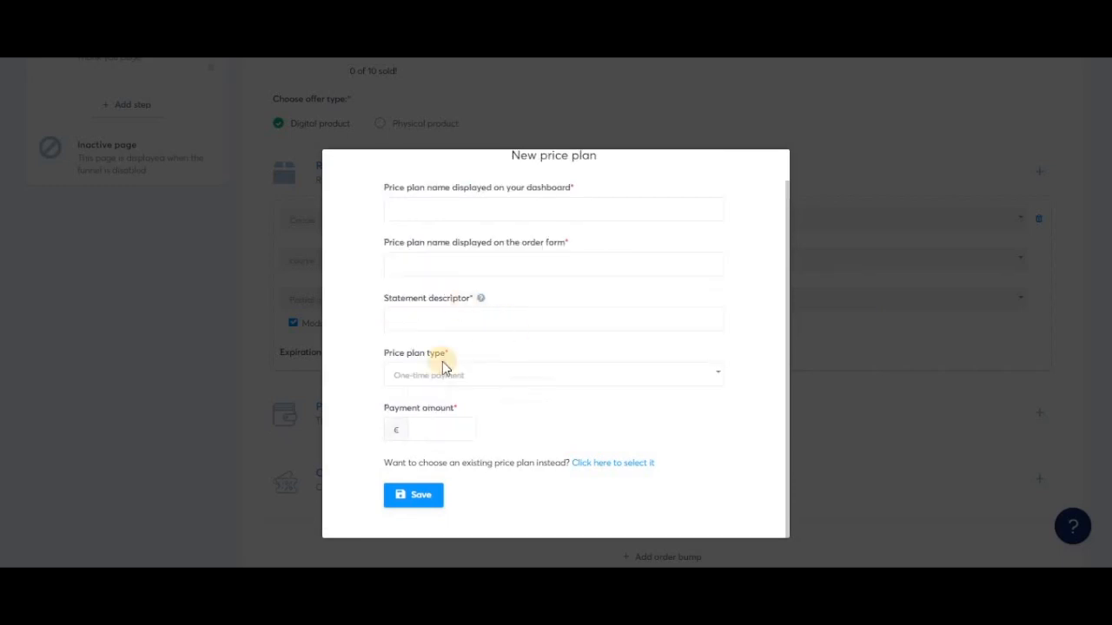
left_click(425, 430)
type("10")
- Enter TEST as the price plan's dashboard name, order form name and statement descriptor, and save the plan
left_click(421, 501)
type("TEST")
key("Tab")
type("TEST")
key("Tab")
type("TEST")
left_click(411, 494)
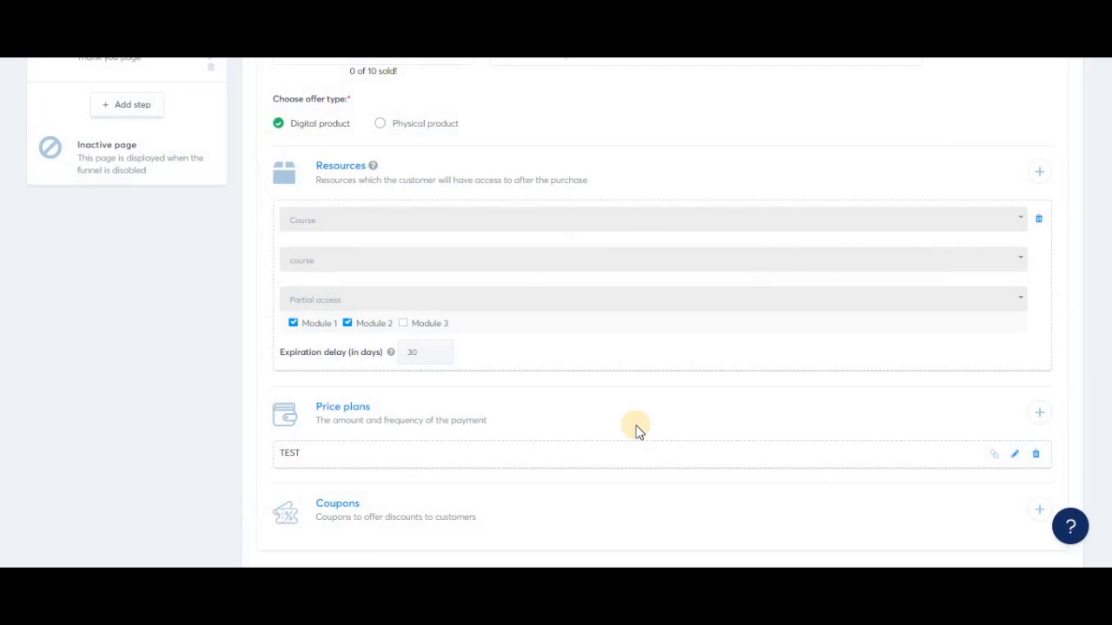
- Save the order form step's configuration and open its page for editing in a new tab
scroll(639, 432, "up", 5)
left_click(1033, 227)
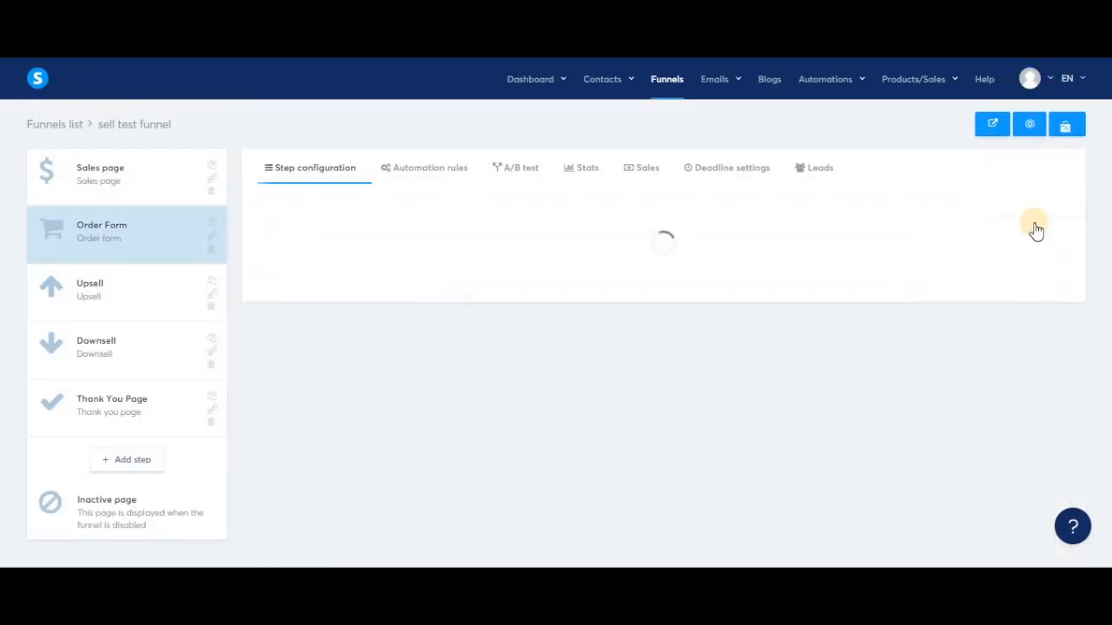
right_click(1033, 295)
left_click(998, 298)
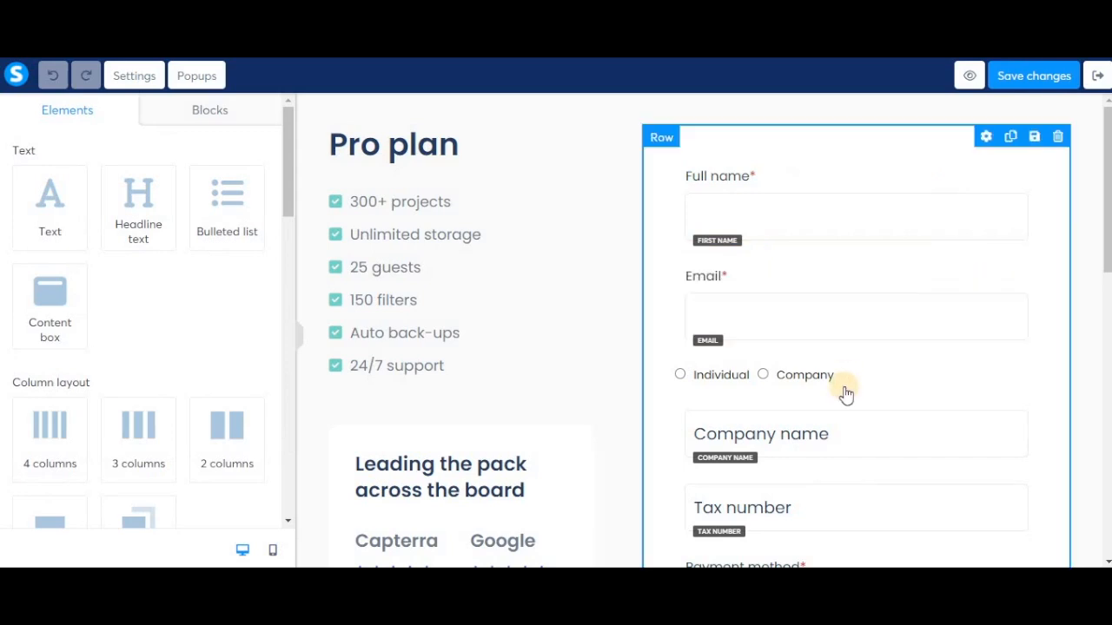
- Examine the order form page's input fields, payment methods, offer price and payment button in the editor, and preview the page
scroll(845, 394, "down", 3)
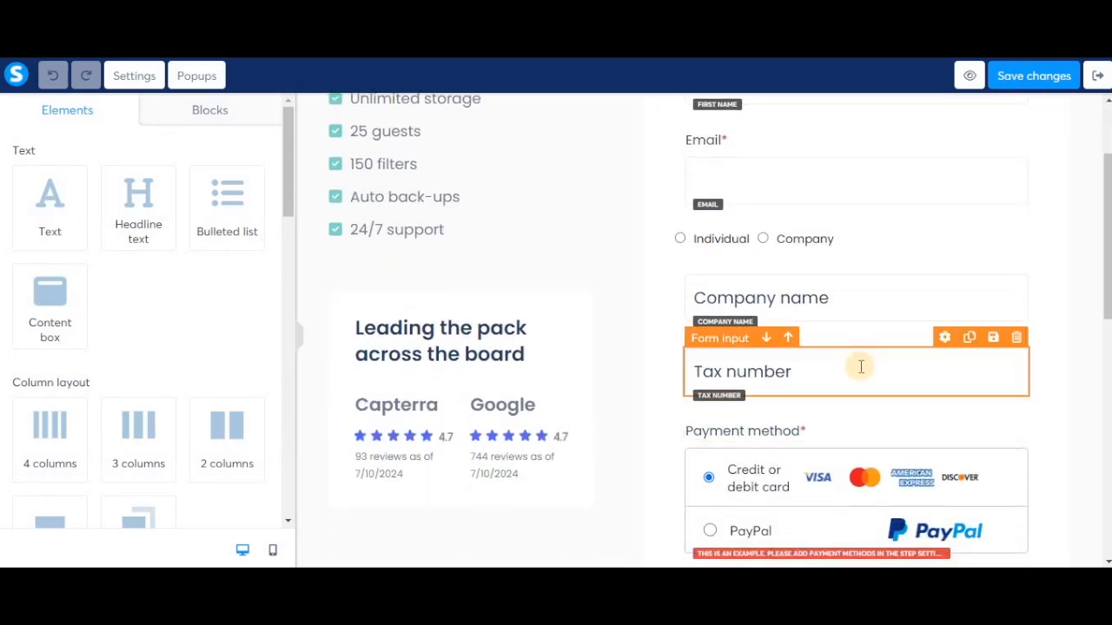
scroll(848, 383, "down", 4)
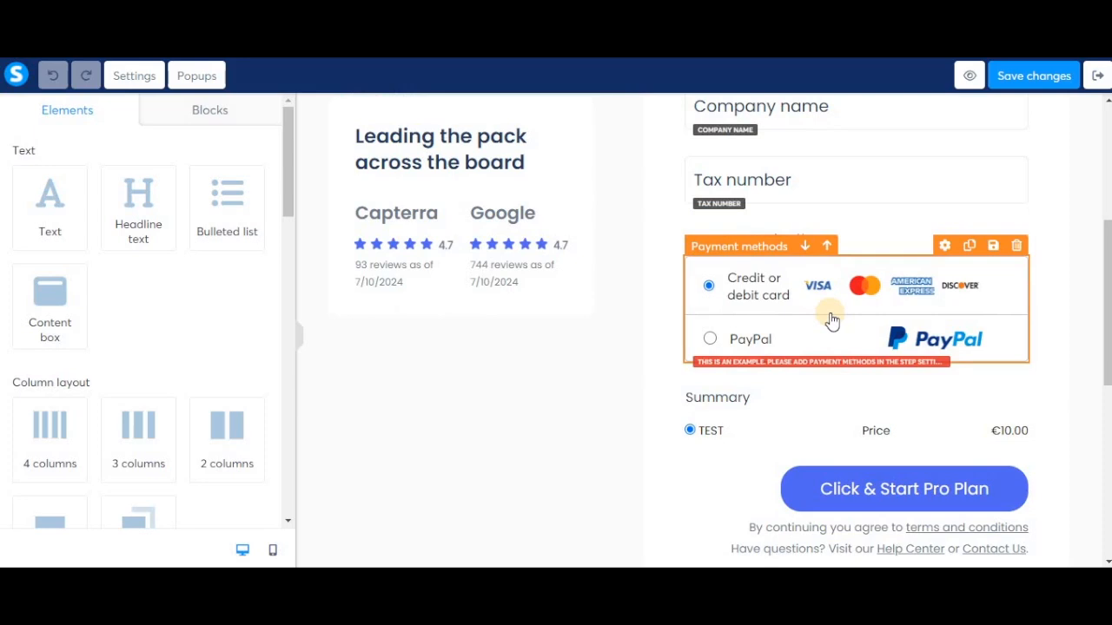
scroll(773, 441, "down", 1)
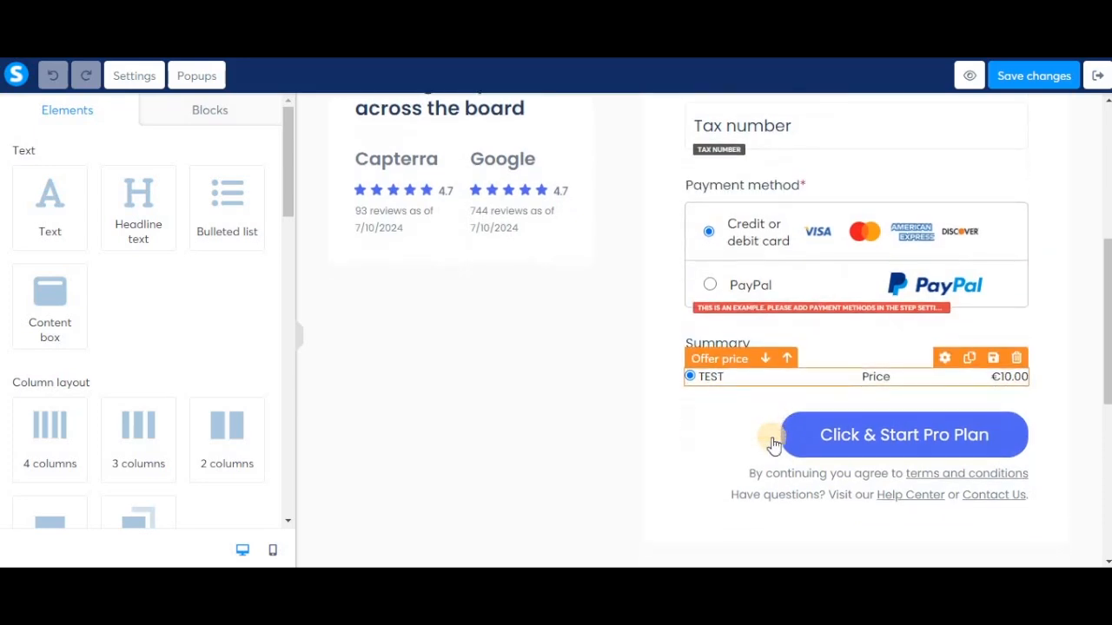
left_click(837, 435)
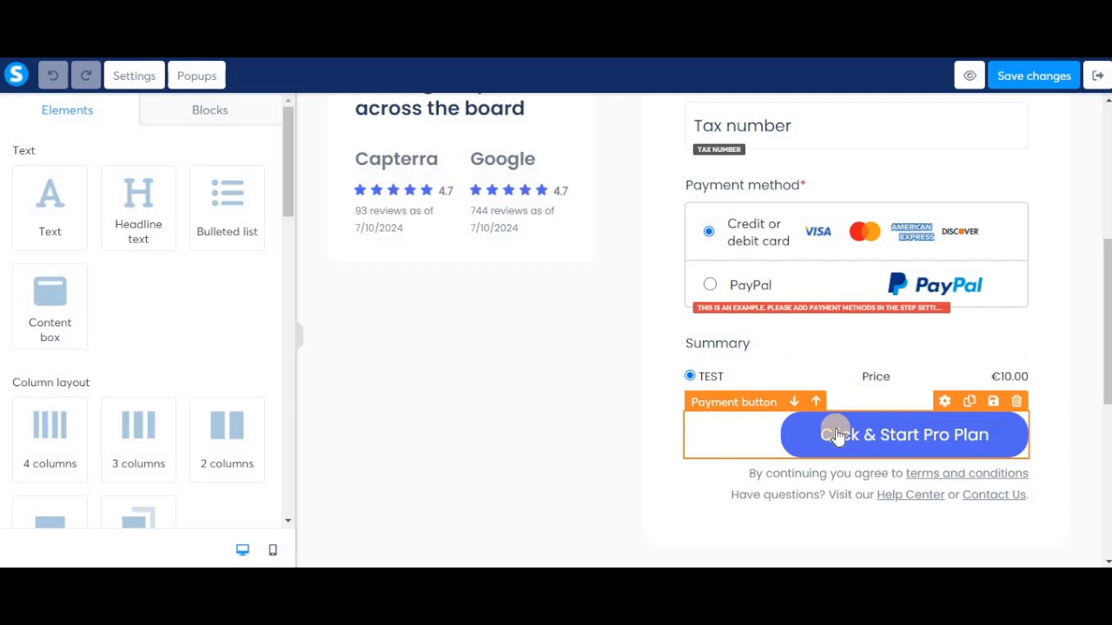
left_click(836, 434)
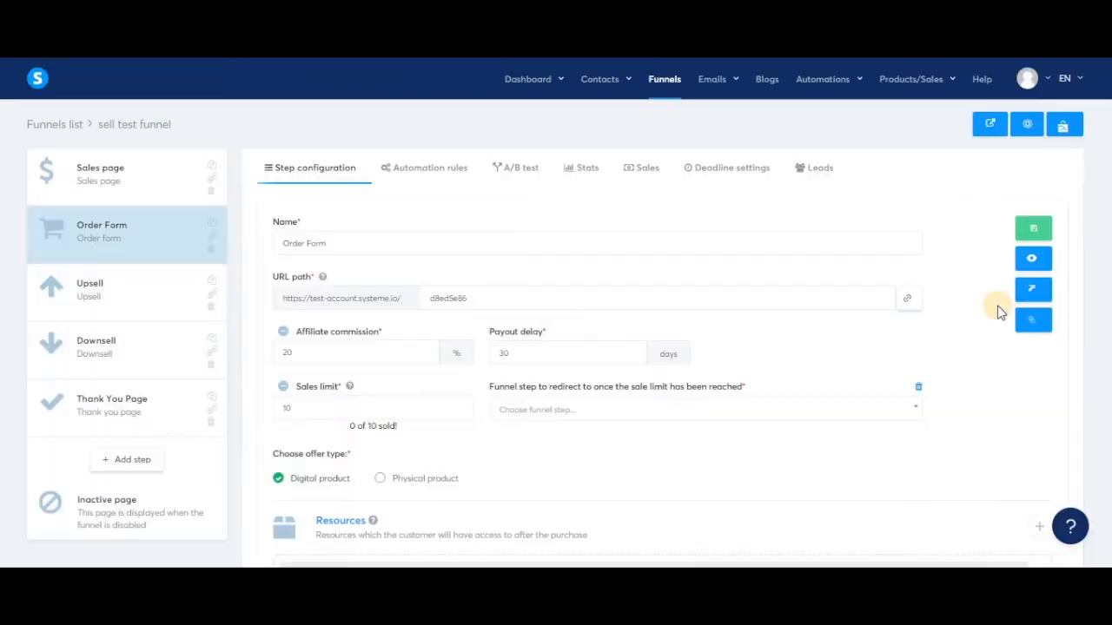
left_click(1033, 260)
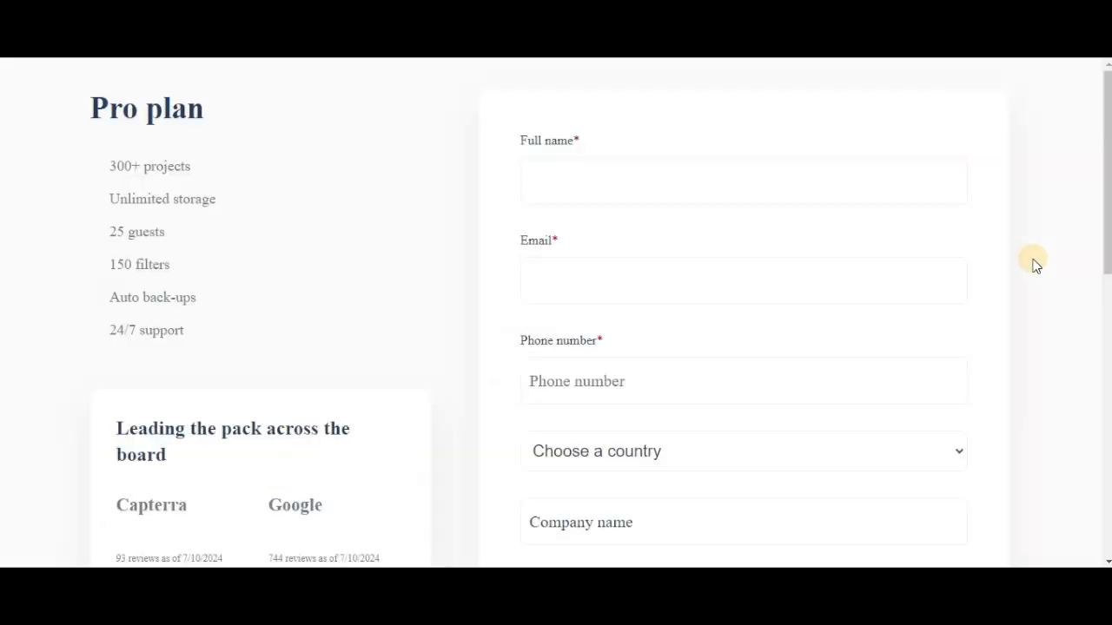
scroll(726, 374, "down", 4)
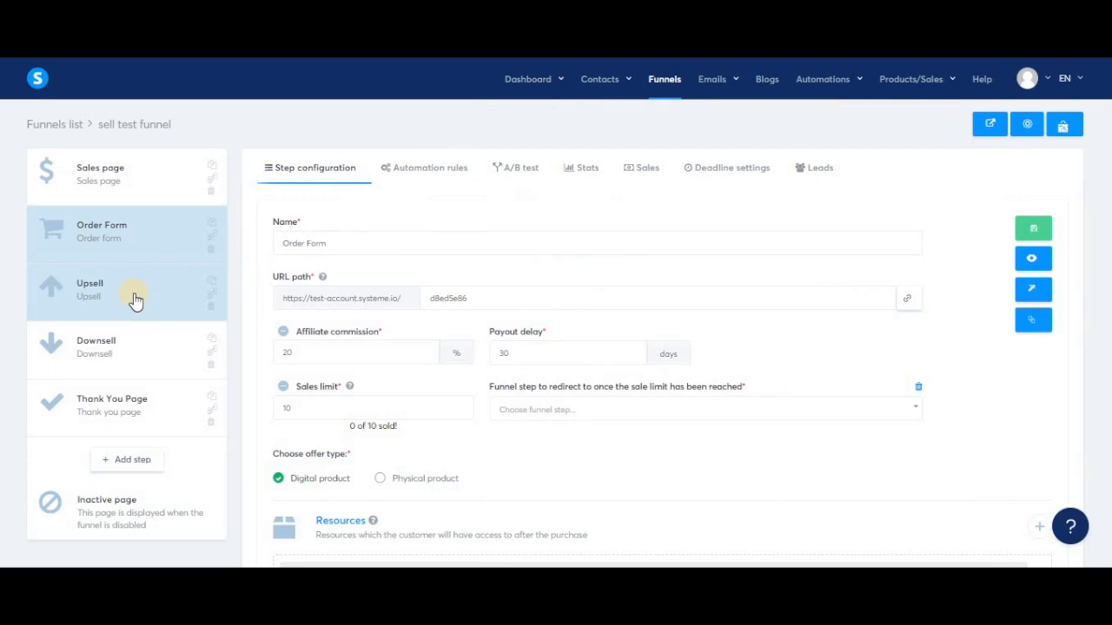
- Review the order form's resources, price plan and Coupons section, and check where coupons are managed
scroll(613, 464, "down", 3)
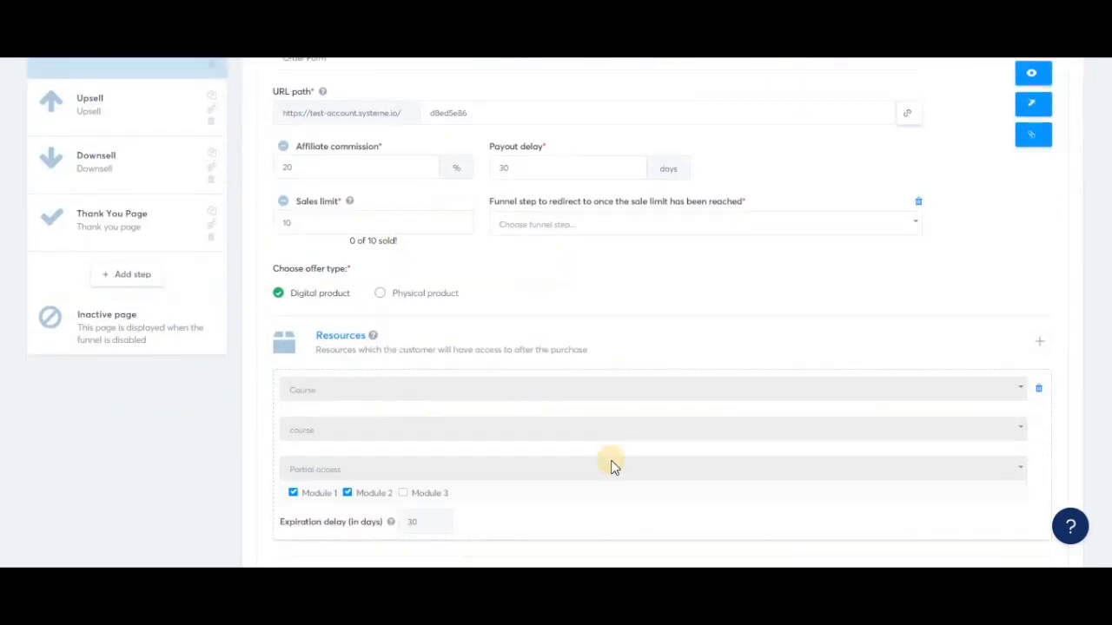
scroll(613, 464, "down", 4)
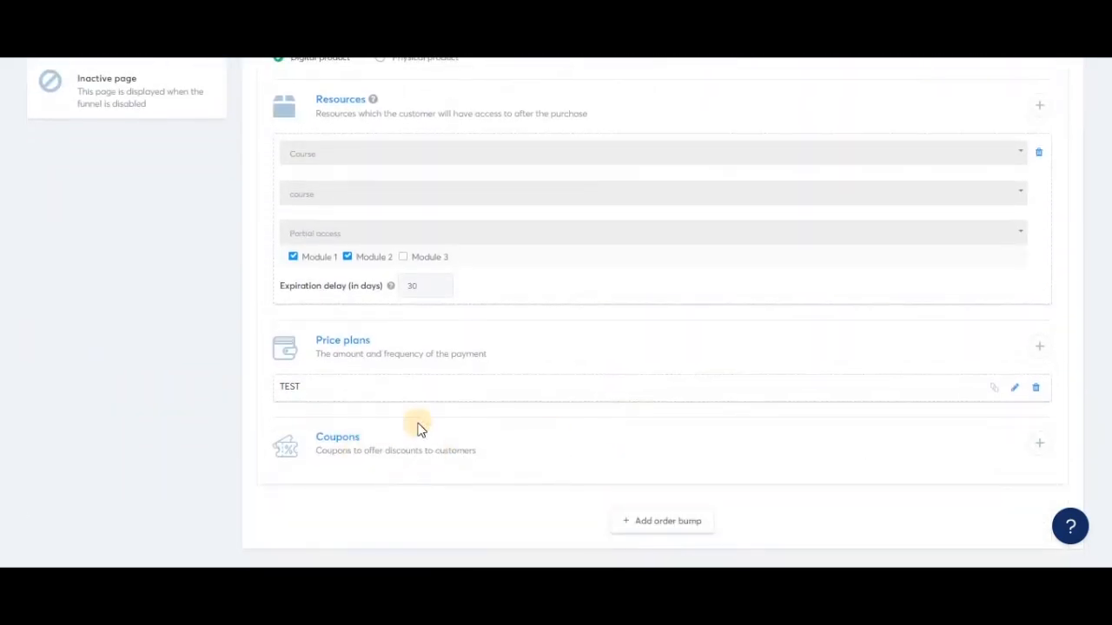
double_click(322, 436)
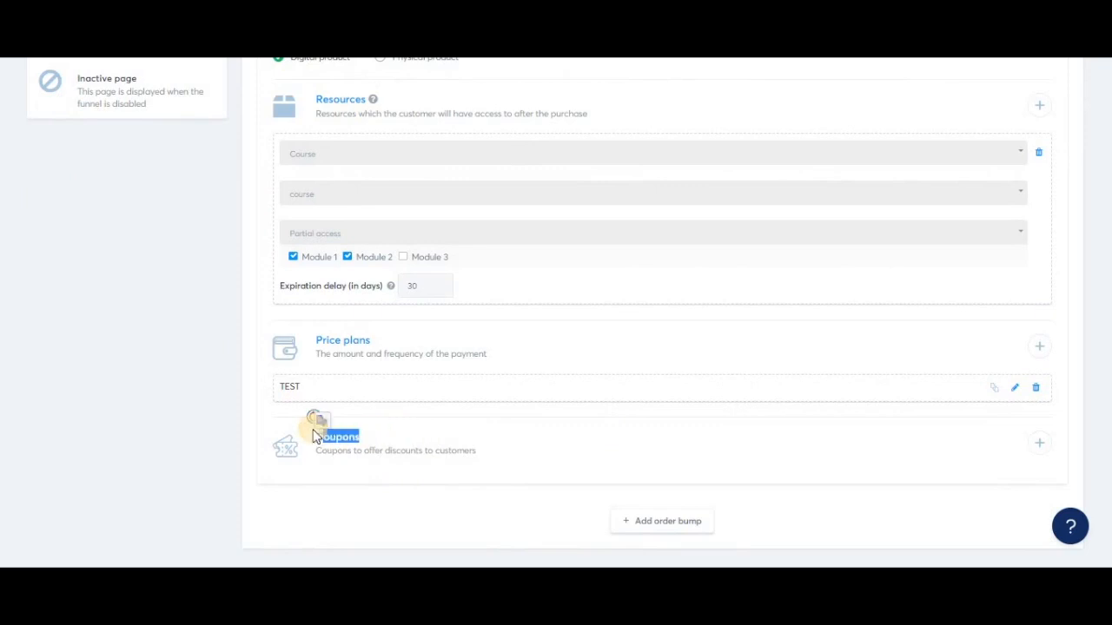
left_click(489, 437)
scroll(728, 372, "up", 7)
mouse_move(920, 82)
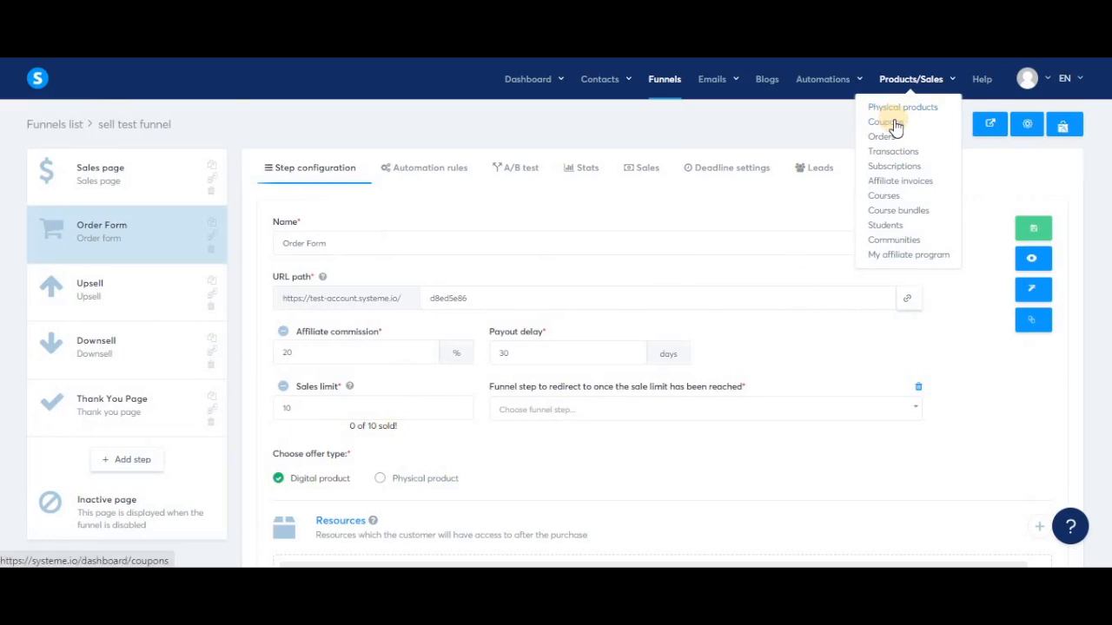
- Add the existing coupon "Coupon test (TEST)" to the order form
scroll(732, 355, "down", 5)
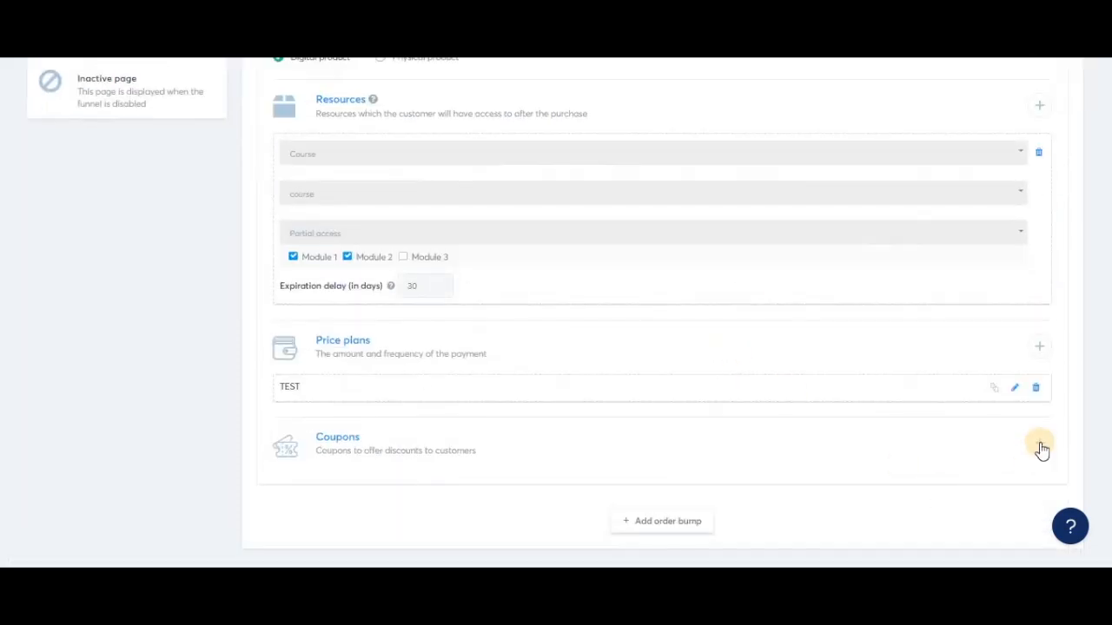
left_click(1040, 443)
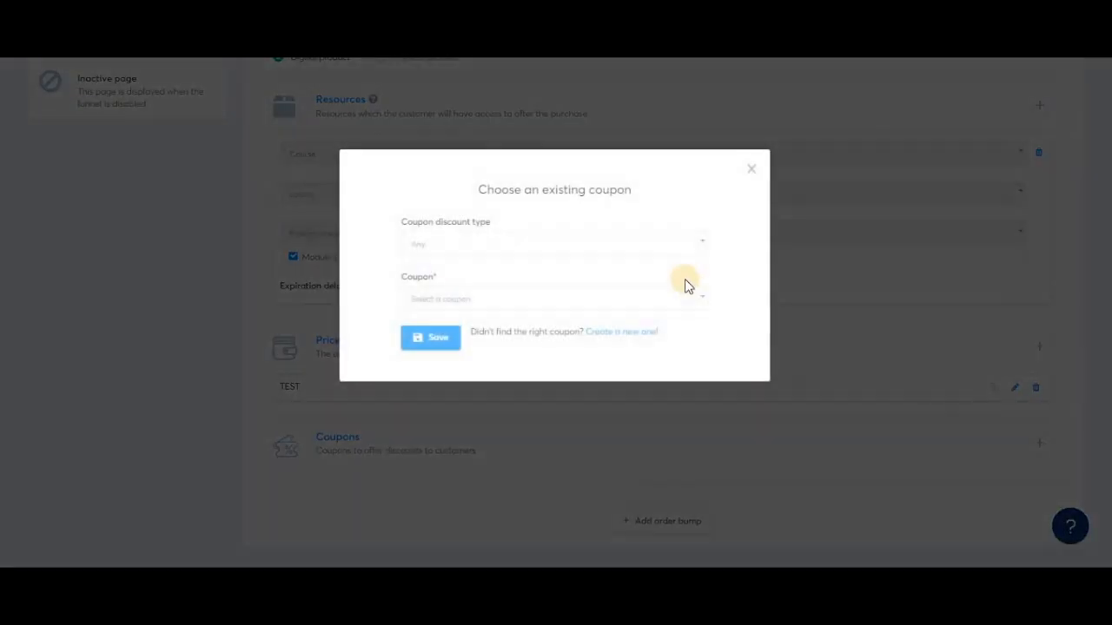
left_click(625, 302)
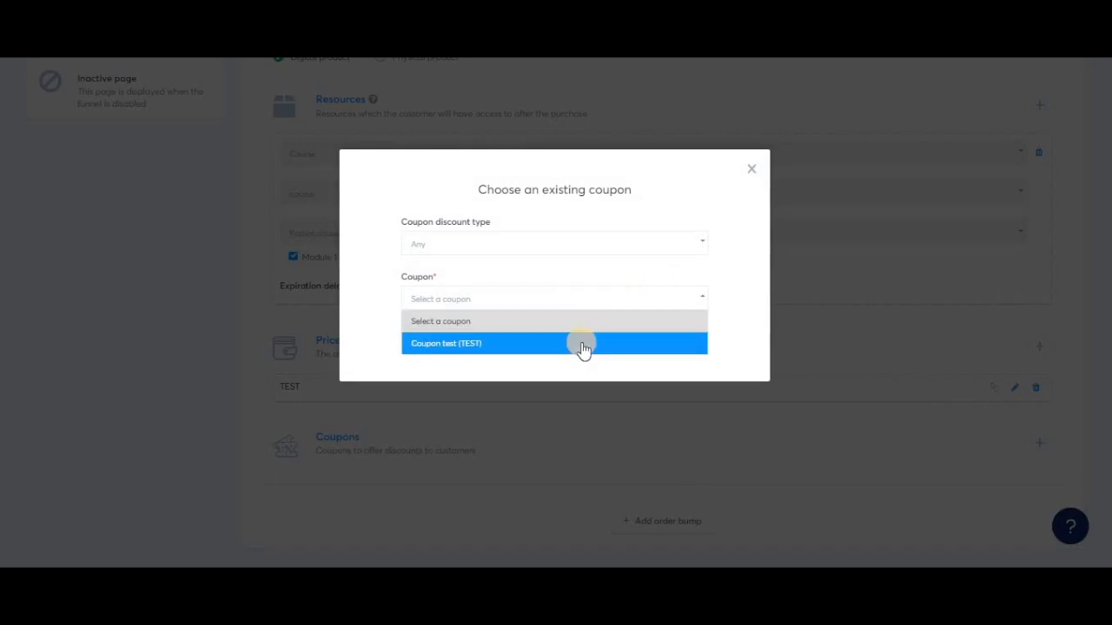
left_click(520, 344)
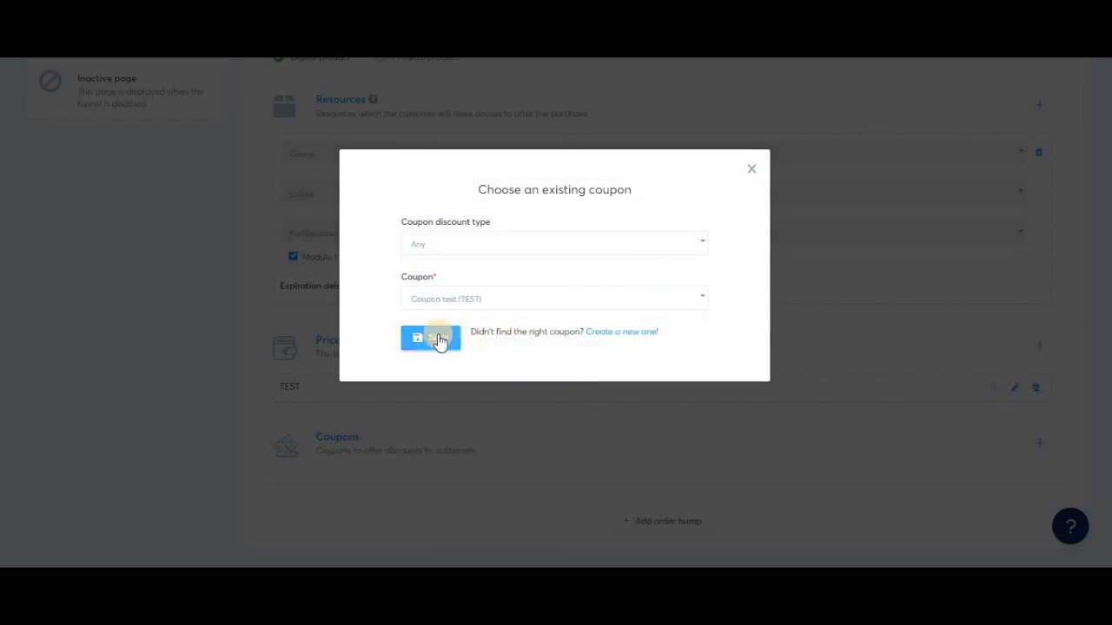
left_click(439, 341)
scroll(605, 461, "down", 1)
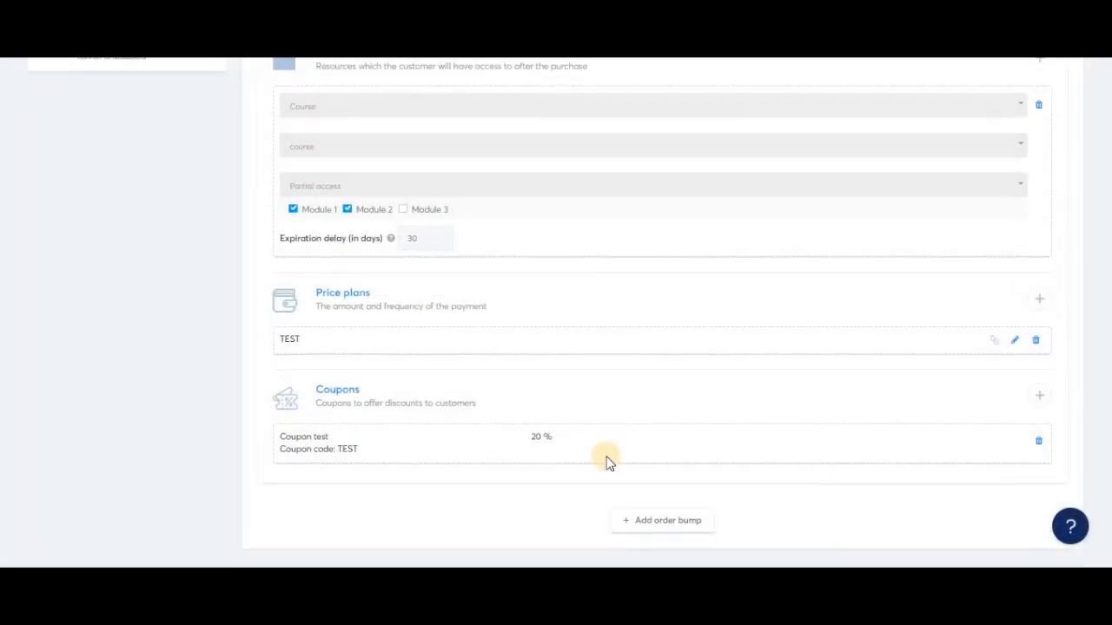
- Check the added coupon's code and discount, and open the order form page for editing in a new tab
left_click_drag(322, 437, 378, 456)
left_click_drag(375, 456, 354, 449)
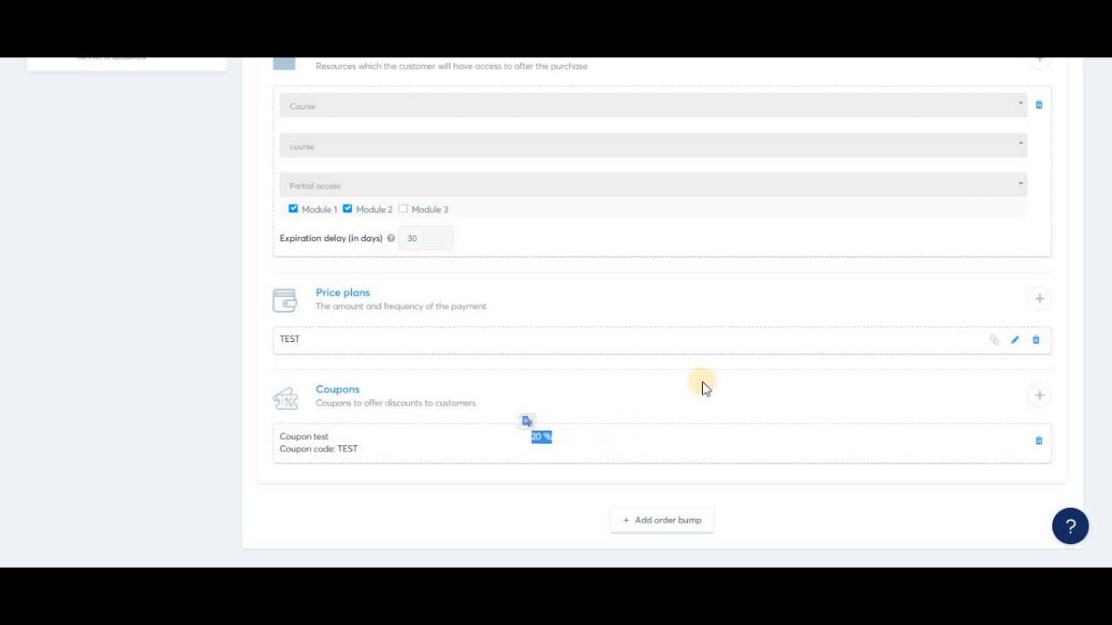
scroll(944, 291, "up", 8)
left_click(1024, 235)
right_click(1032, 293)
left_click(1018, 309)
key("ctrl+Tab")
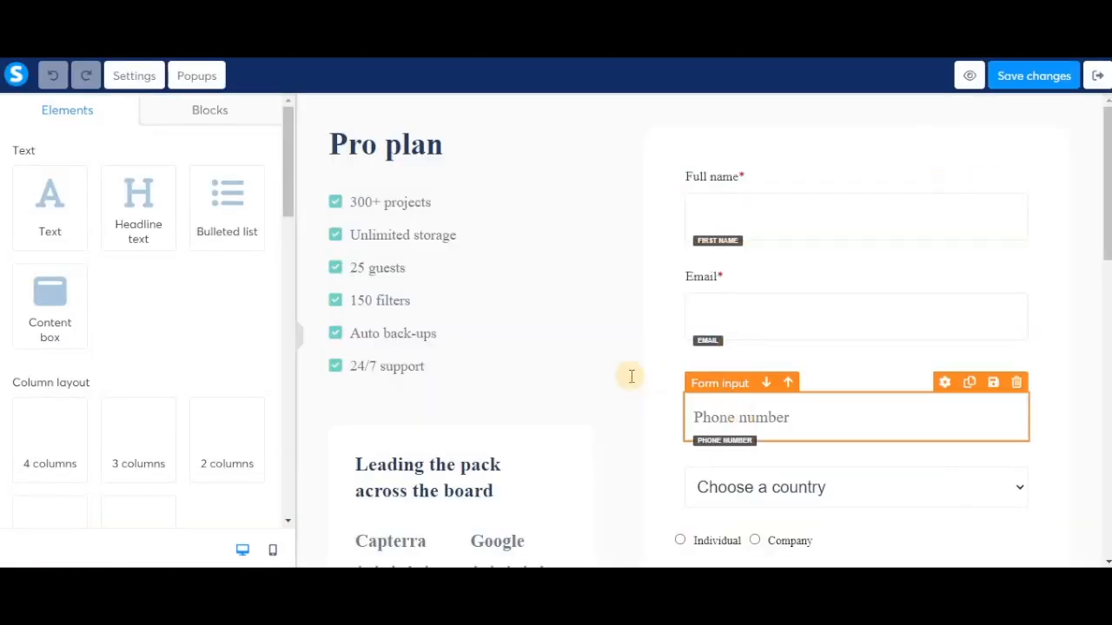
- Add a Coupon element to the order form page between the price summary and the payment button
scroll(630, 377, "down", 8)
scroll(157, 337, "down", 5)
scroll(152, 348, "down", 3)
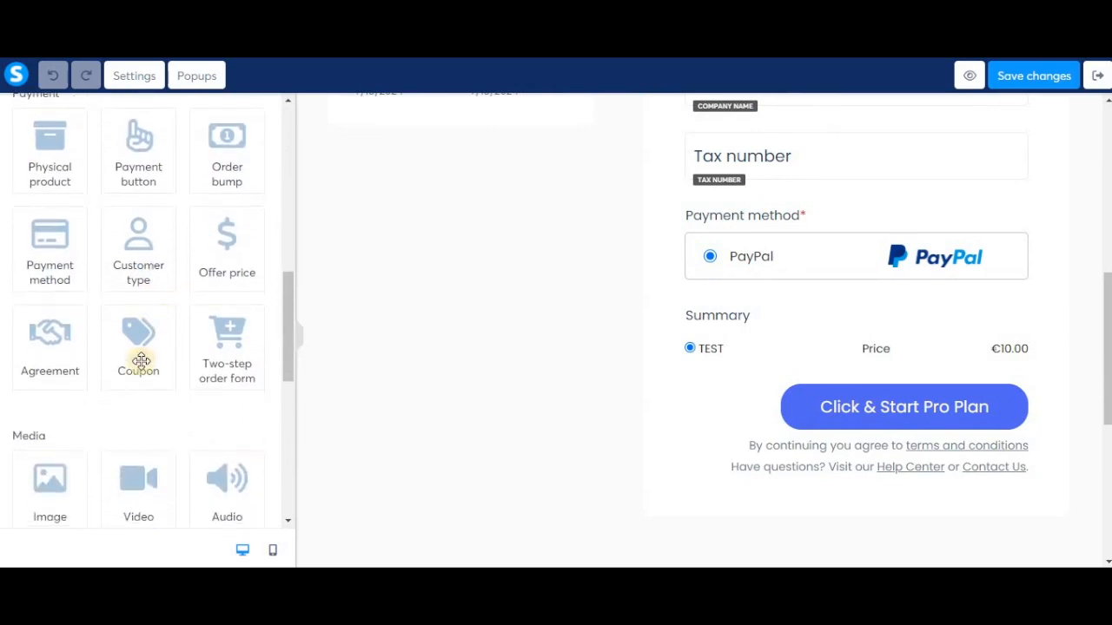
left_click_drag(140, 363, 761, 398)
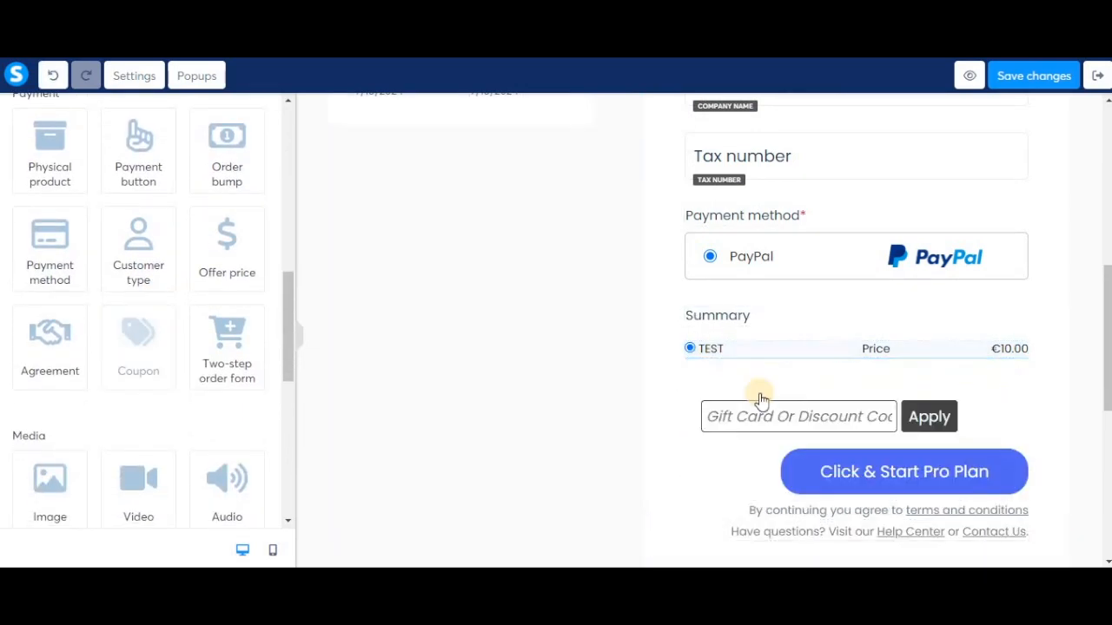
- View the order form page as a customer and try applying the discount code "mlkdsf"
left_click(1096, 76)
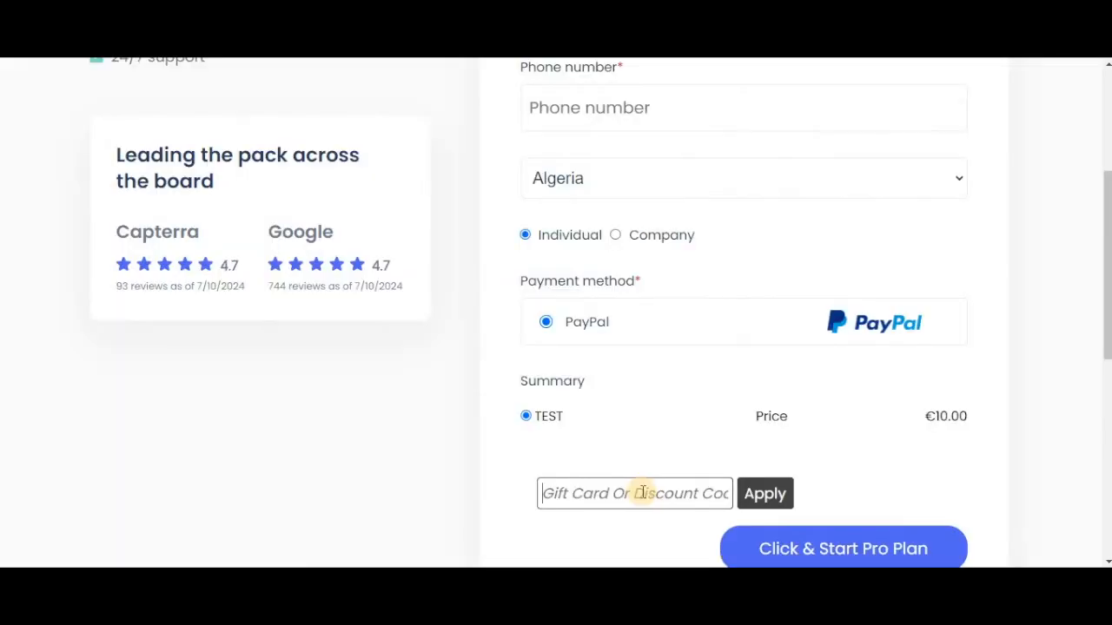
type("mlkdsf")
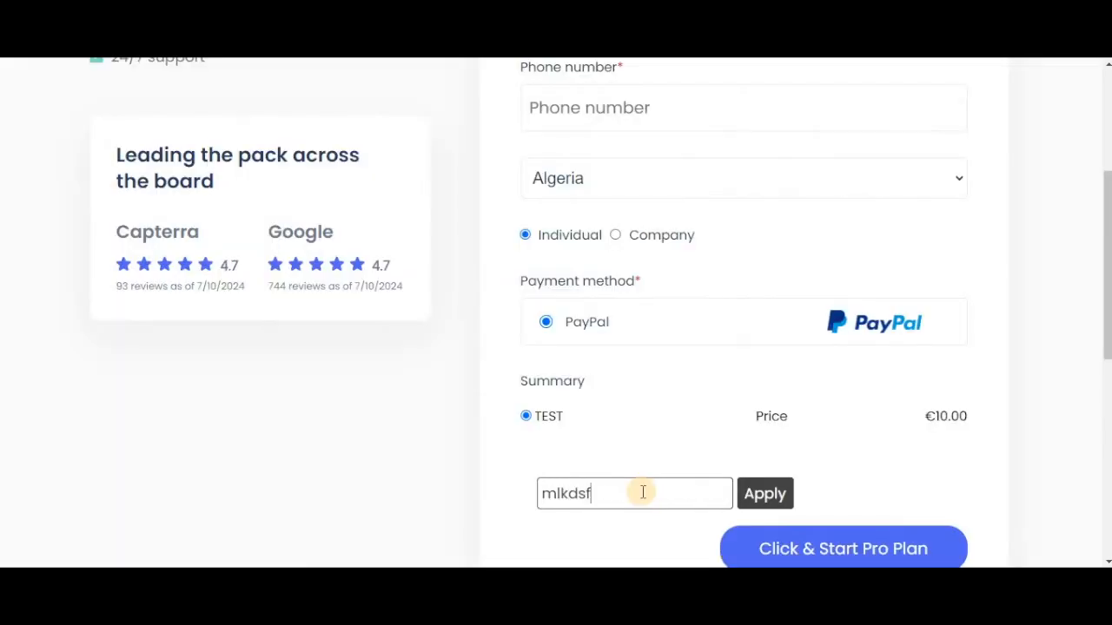
left_click(749, 495)
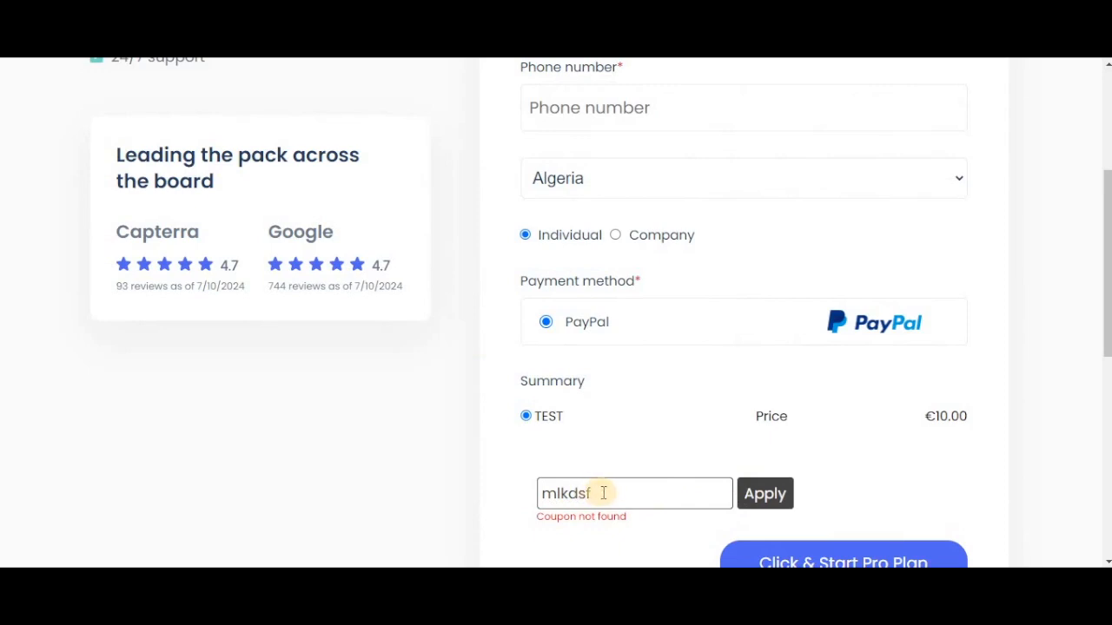
- Replace the discount code with "test", apply it, and check the price summary
left_click_drag(602, 494, 455, 501)
type("t")
key("BackSpace")
type("test")
left_click(768, 494)
scroll(821, 451, "down", 1)
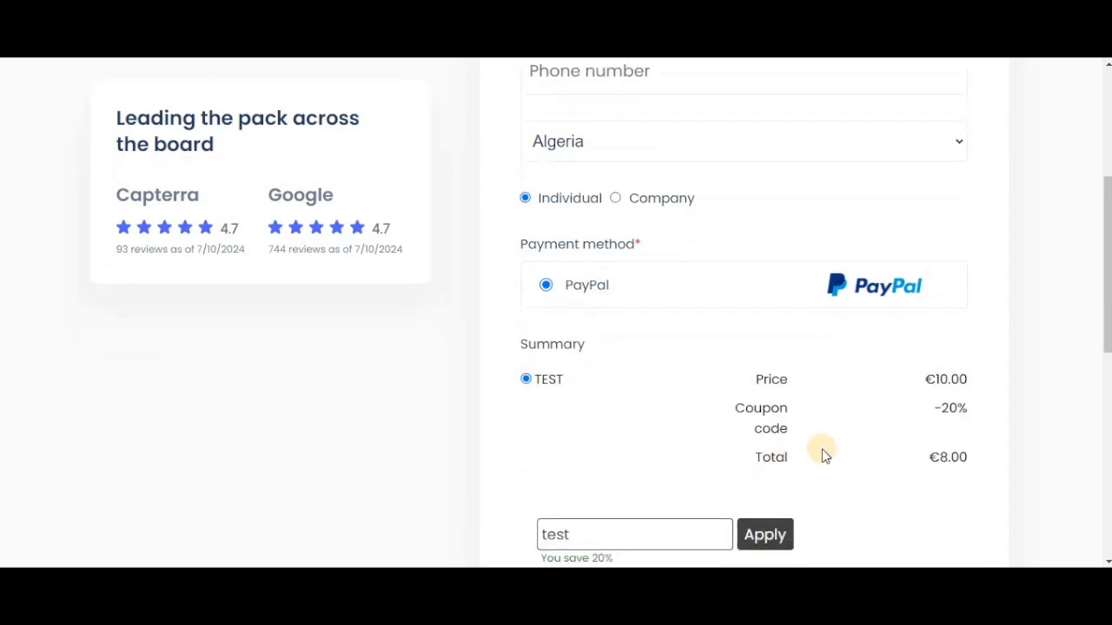